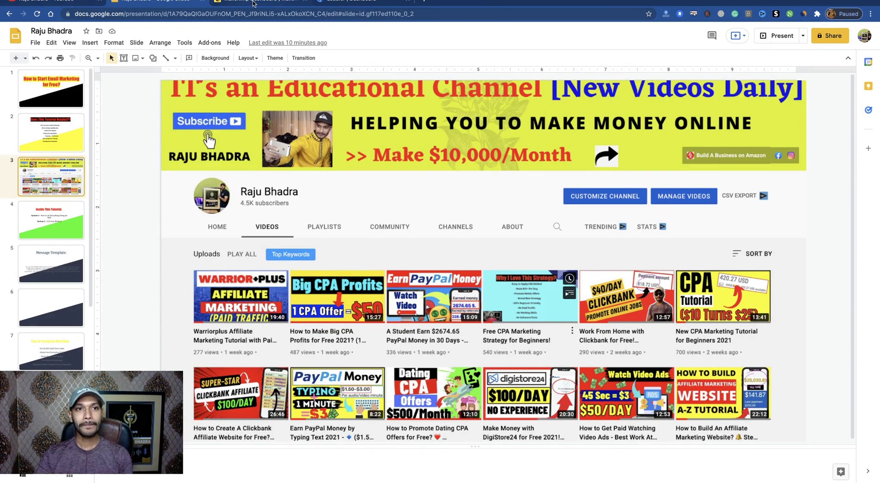
Search the web for mailchimp in a new browser tab and open the official Mailchimp homepage.
left_click(253, 3)
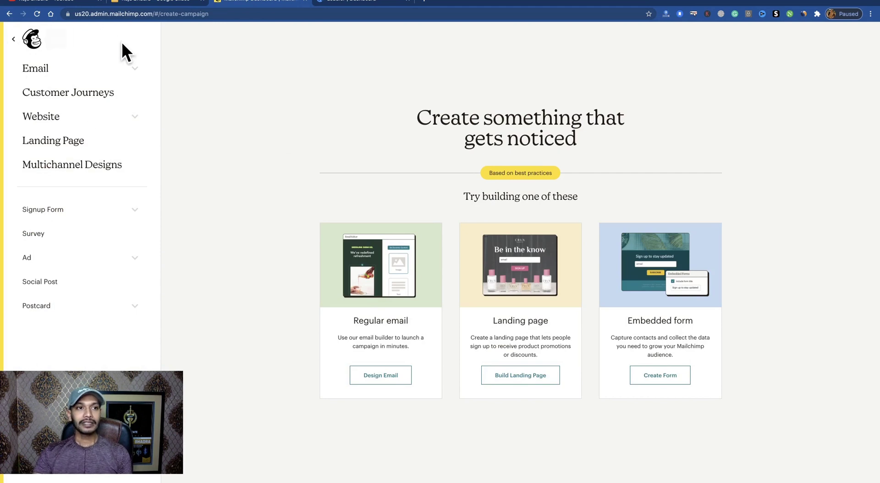
left_click(424, 3)
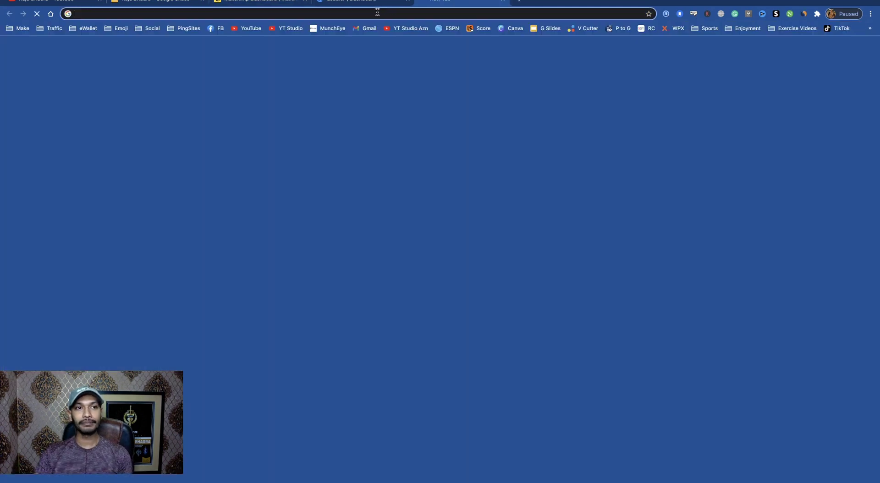
type(",")
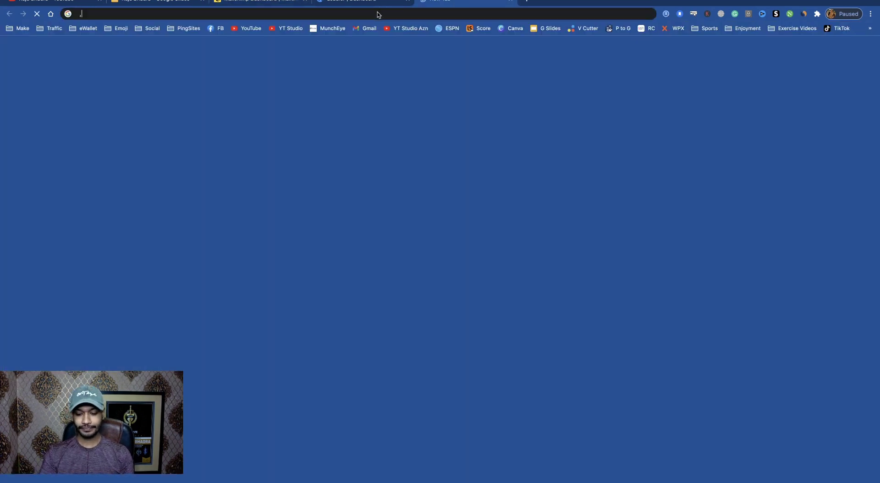
key("BackSpace")
type("mailchilp")
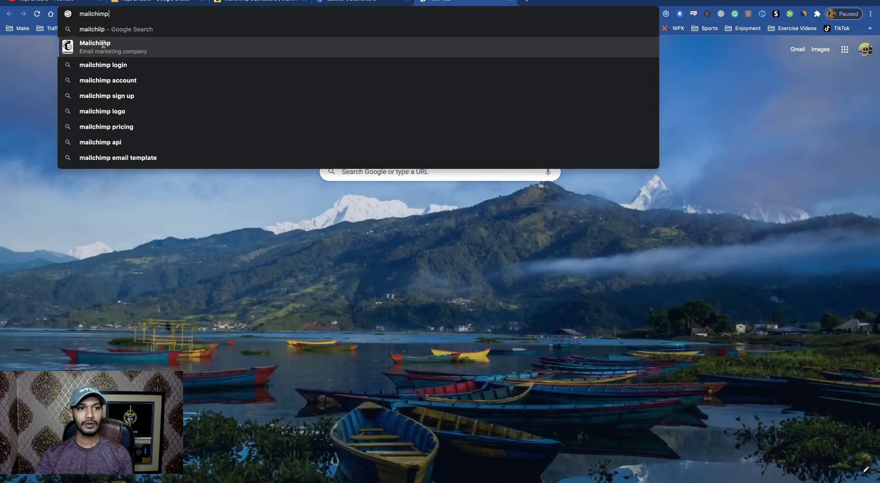
left_click(100, 44)
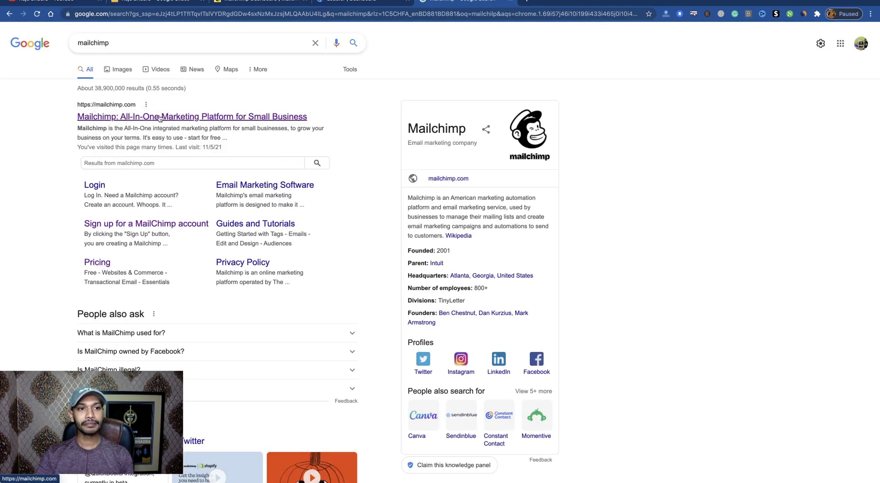
left_click(160, 117)
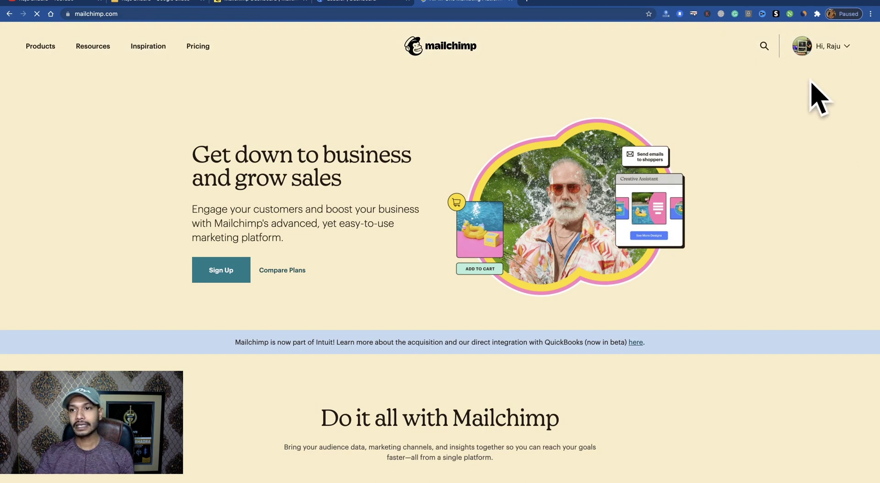
mouse_move(824, 42)
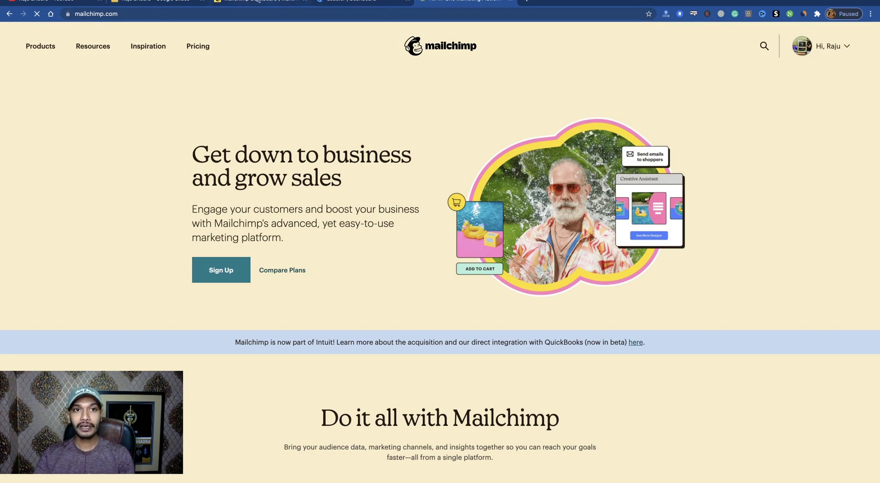
Return to the signed-in Mailchimp account, view its home dashboard and reopen the campaign creation page.
left_click(254, 2)
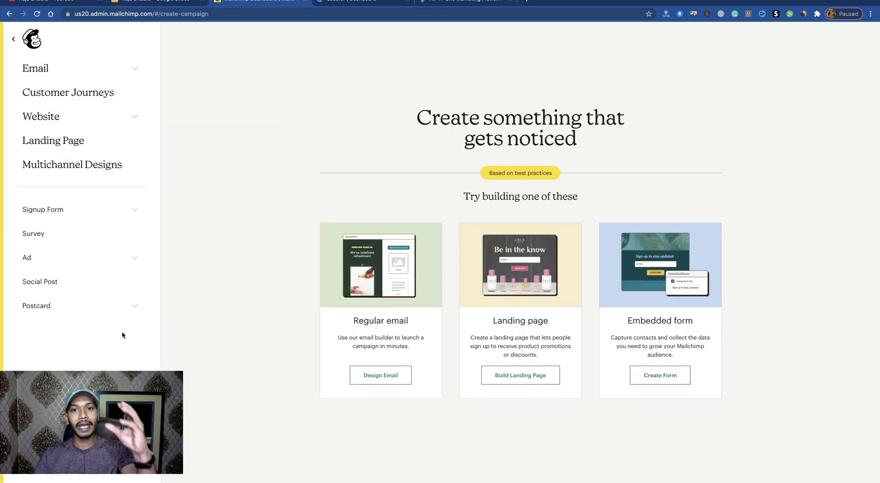
left_click(34, 41)
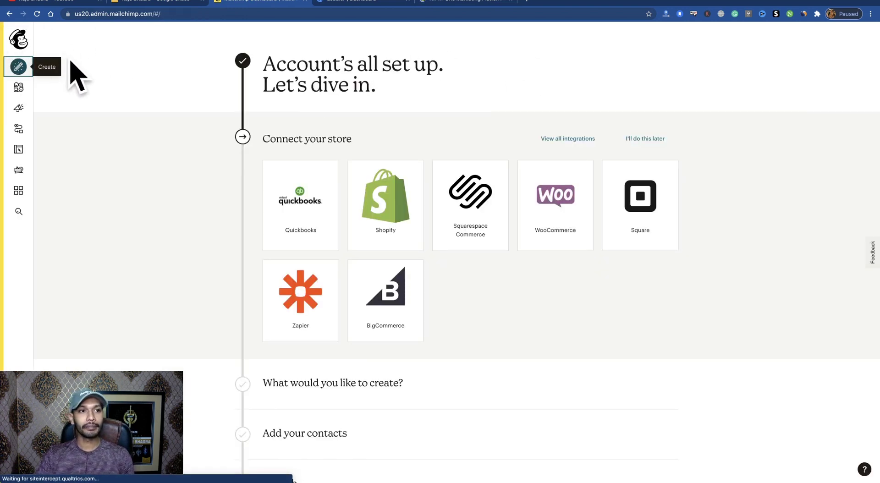
left_click(18, 68)
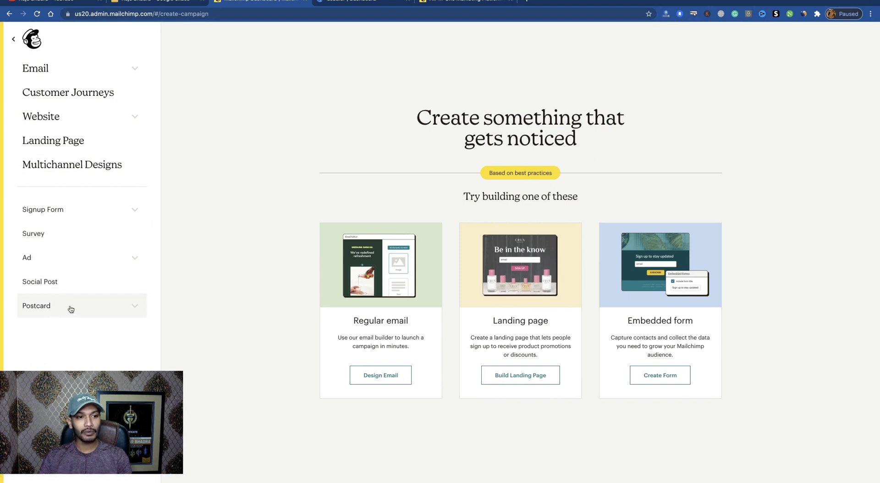
Explore the Postcard, Ad, Social Post, Website and Landing Page creation options, including the landing page's audience choices.
left_click(106, 311)
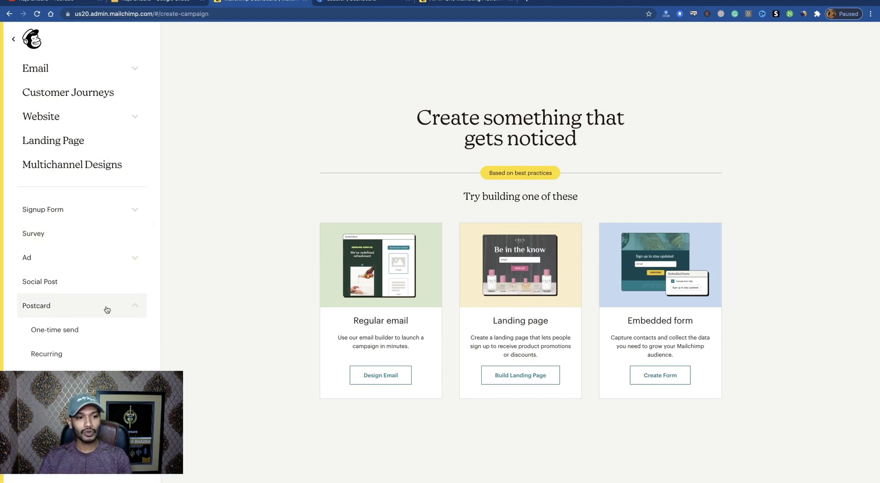
left_click(118, 265)
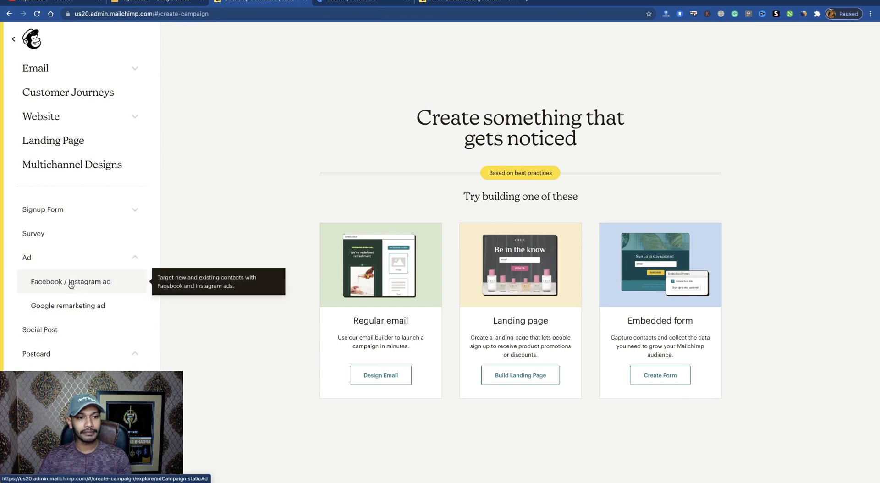
left_click(87, 334)
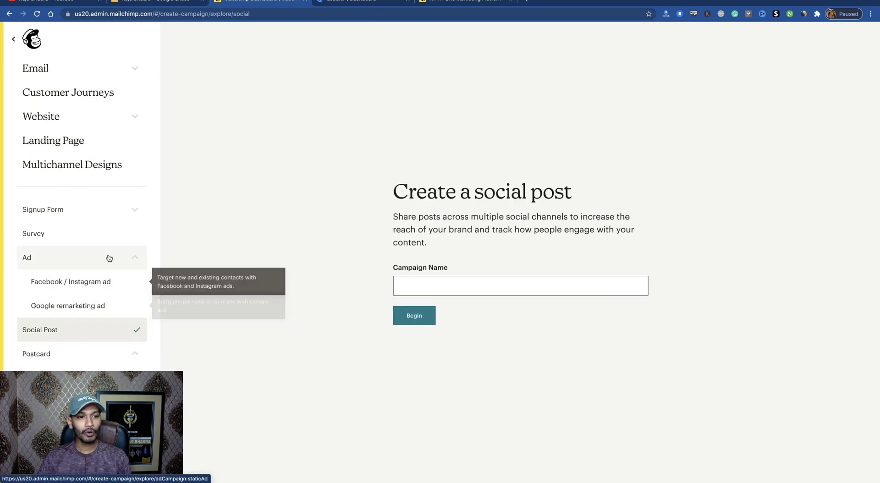
left_click(89, 120)
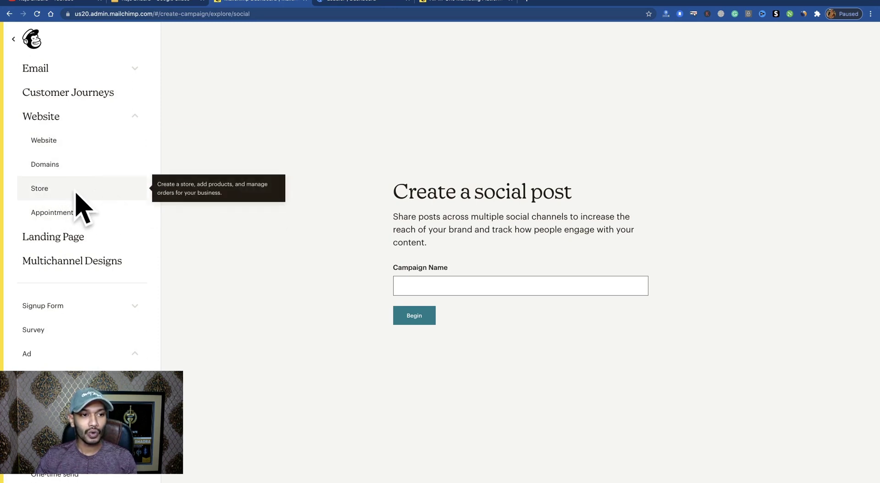
left_click(63, 240)
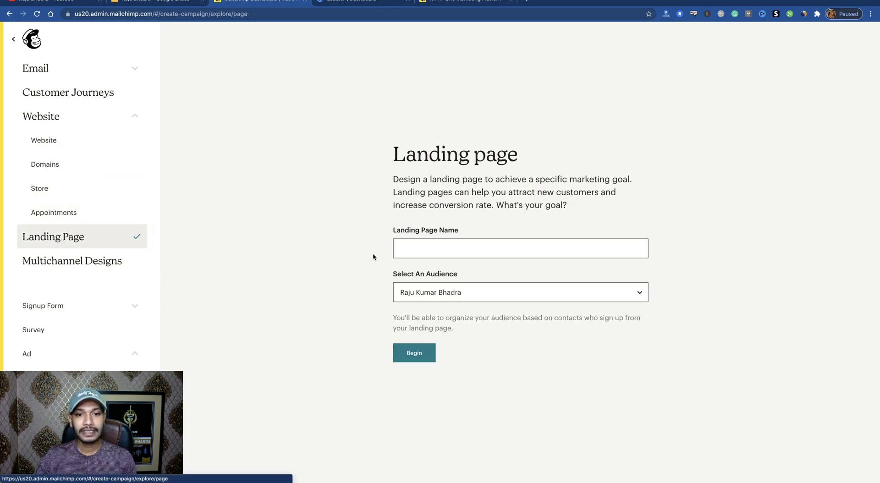
left_click(484, 297)
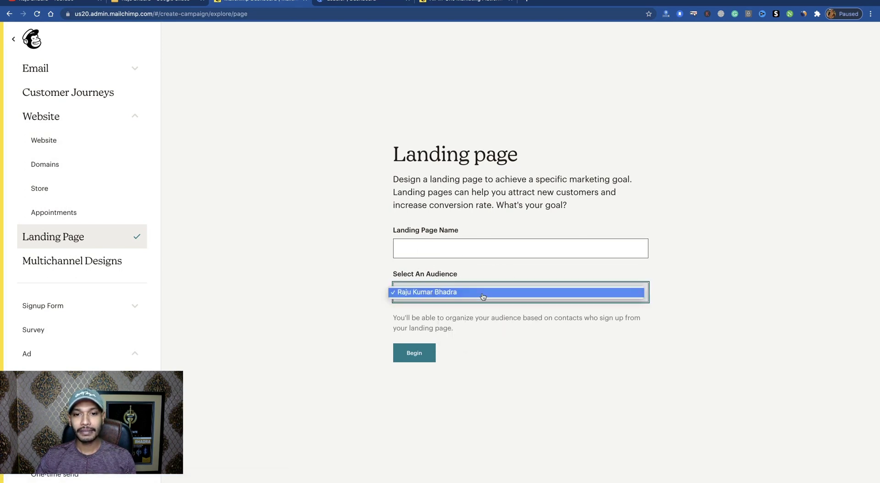
left_click(483, 296)
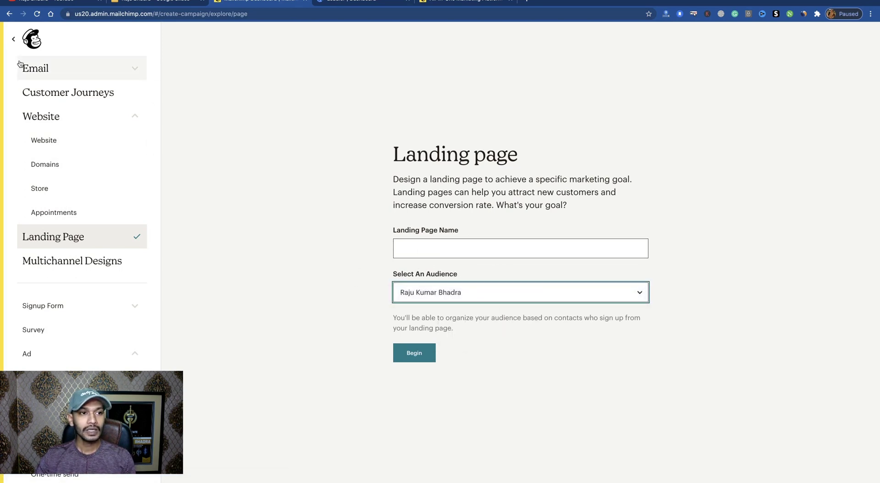
Leave the creation page and examine the contact and send limits of the free plan in the account overview.
left_click(14, 39)
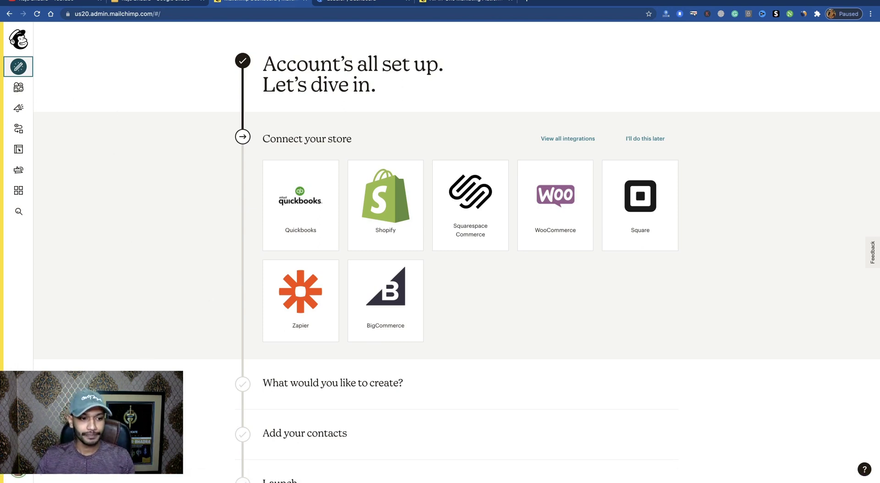
left_click(18, 475)
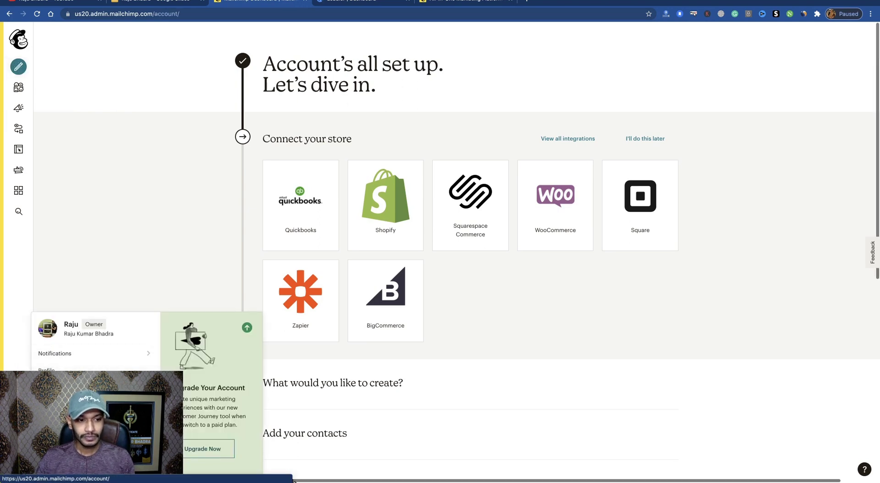
left_click(55, 388)
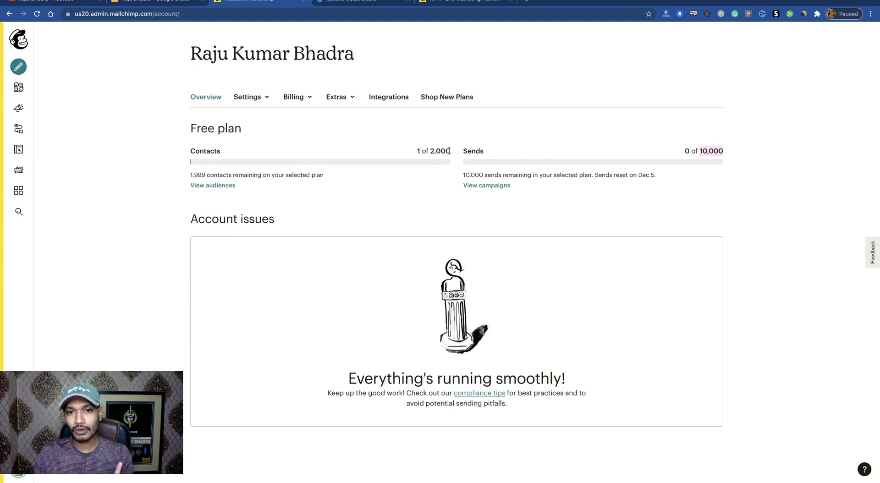
left_click_drag(448, 151, 431, 150)
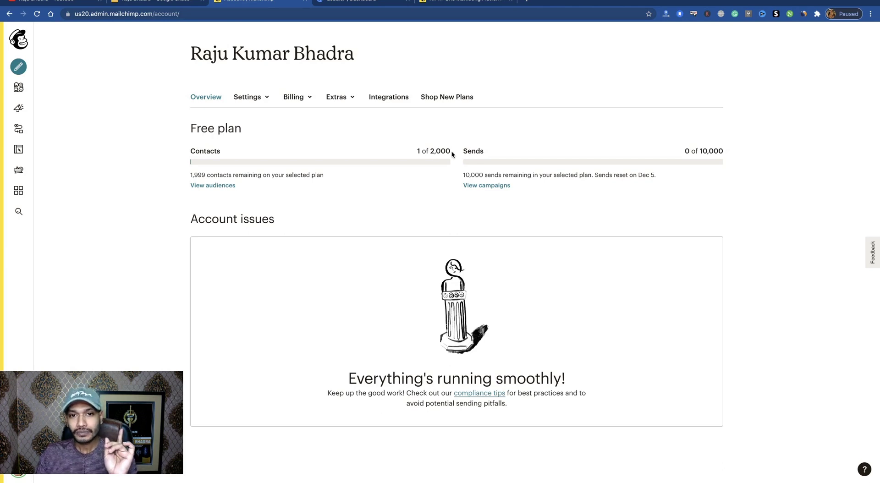
left_click_drag(452, 151, 427, 152)
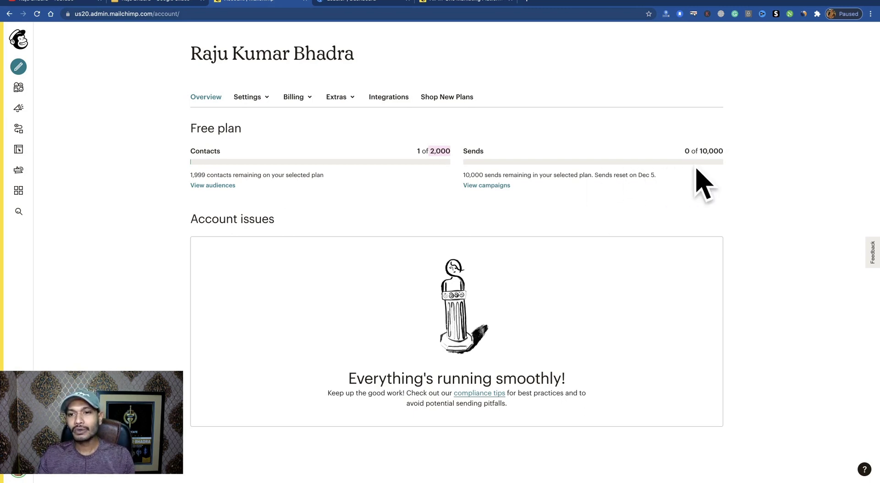
left_click_drag(701, 151, 725, 153)
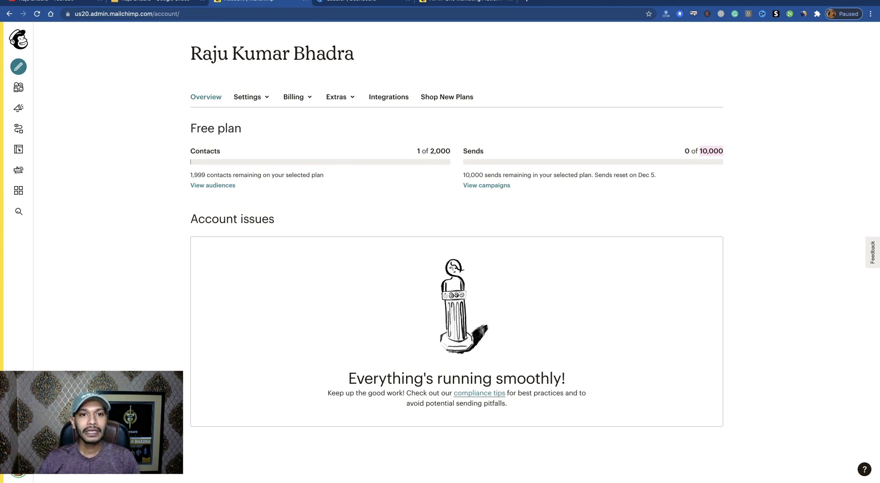
Create a plain-text email campaign named with the account owner's first name followed by "Testing".
left_click(19, 67)
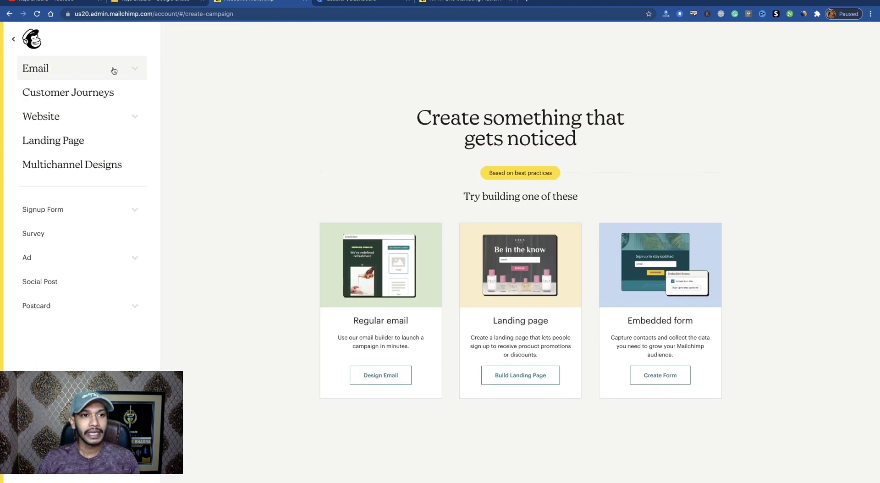
left_click(114, 69)
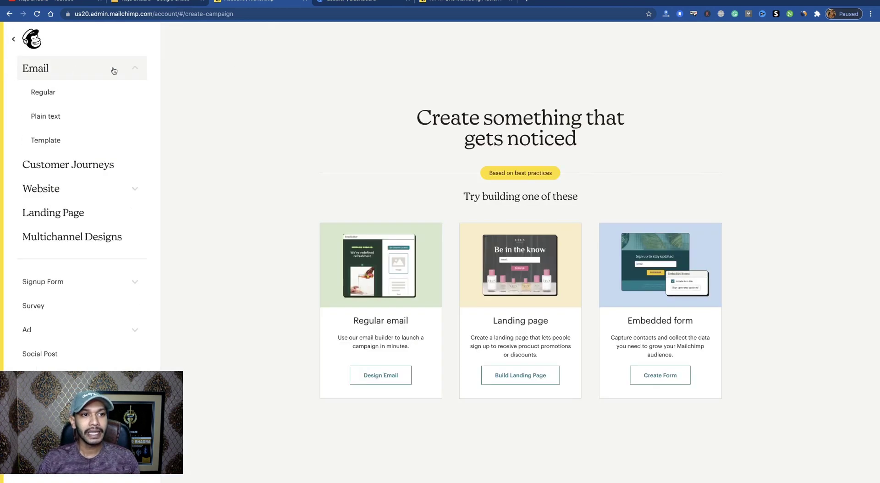
left_click(46, 120)
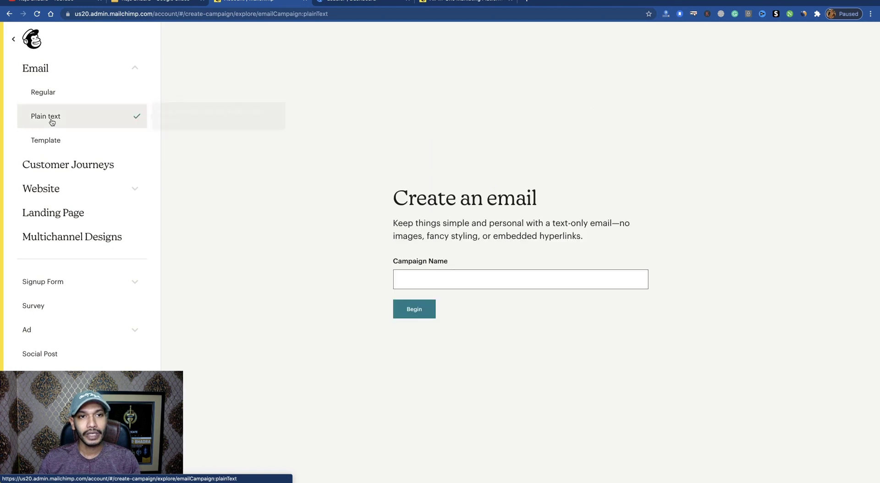
left_click(454, 278)
type("R")
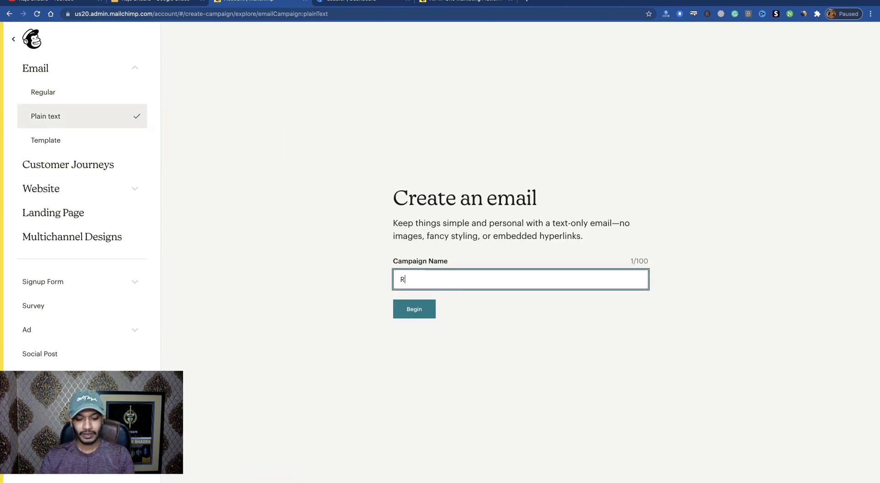
type("aju Tes")
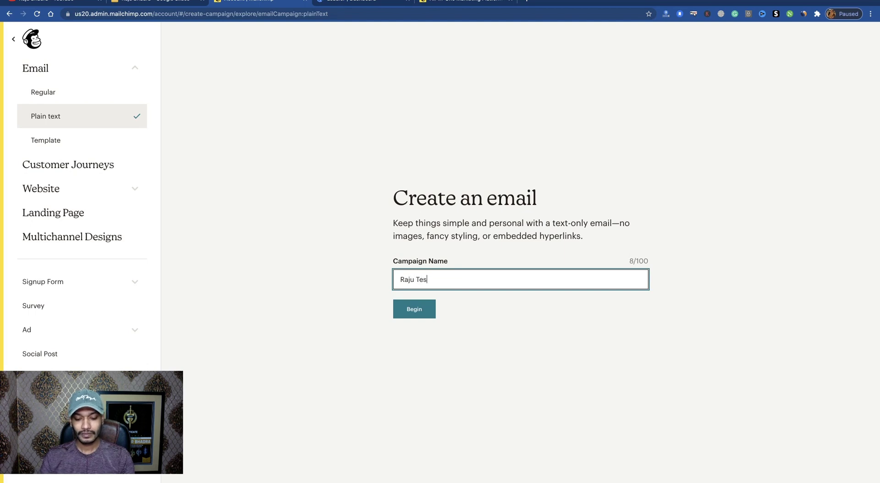
type("ting")
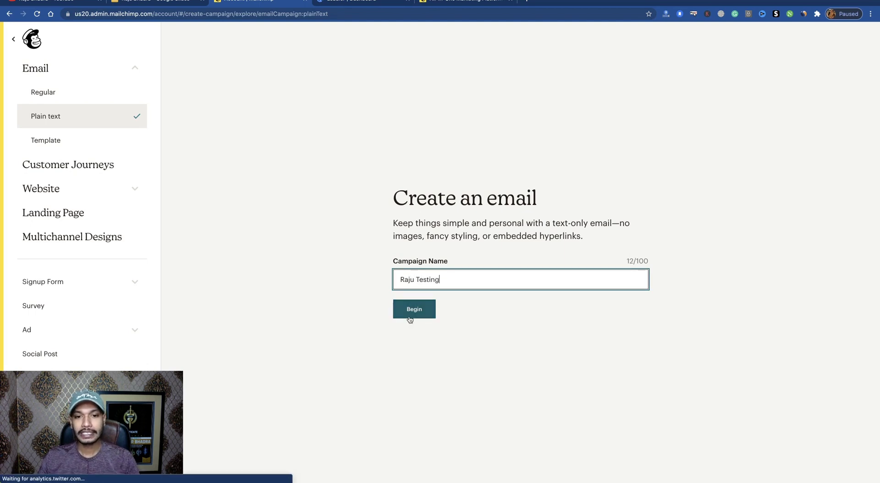
left_click(411, 319)
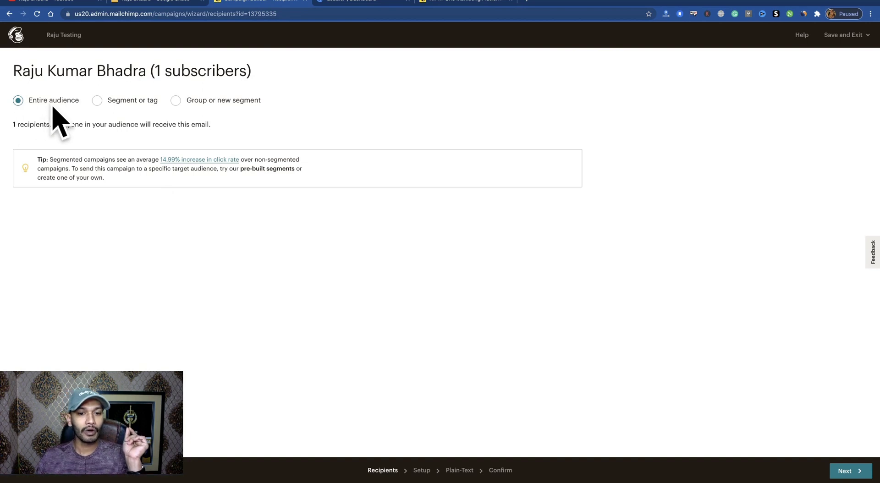
Accept the entire audience as recipients and enter the same text as the campaign name for the email subject.
left_click(853, 476)
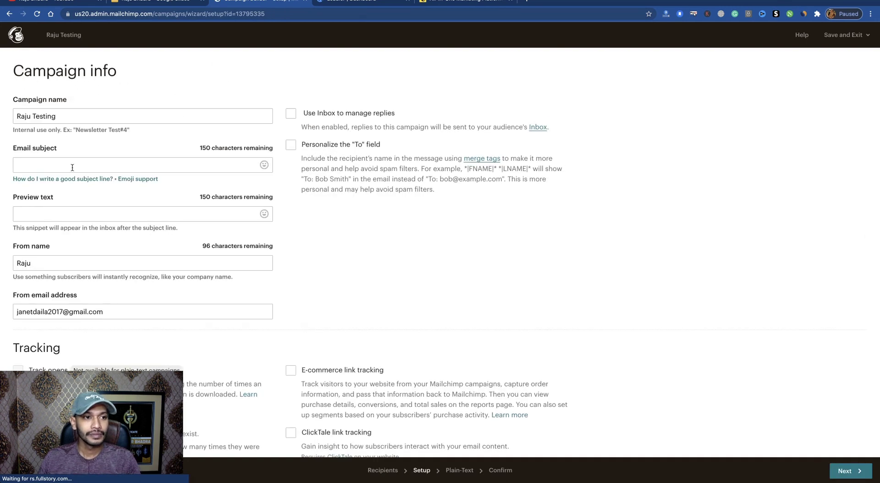
left_click(37, 117)
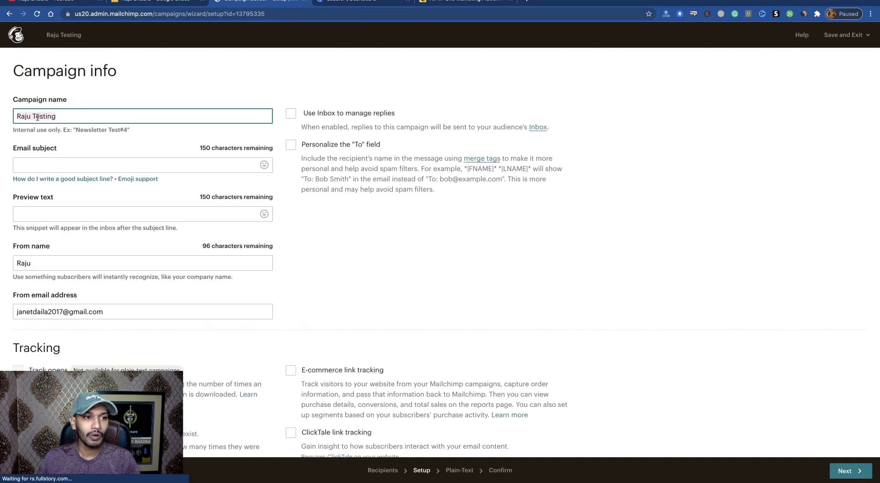
left_click(37, 169)
type("Raju Testing")
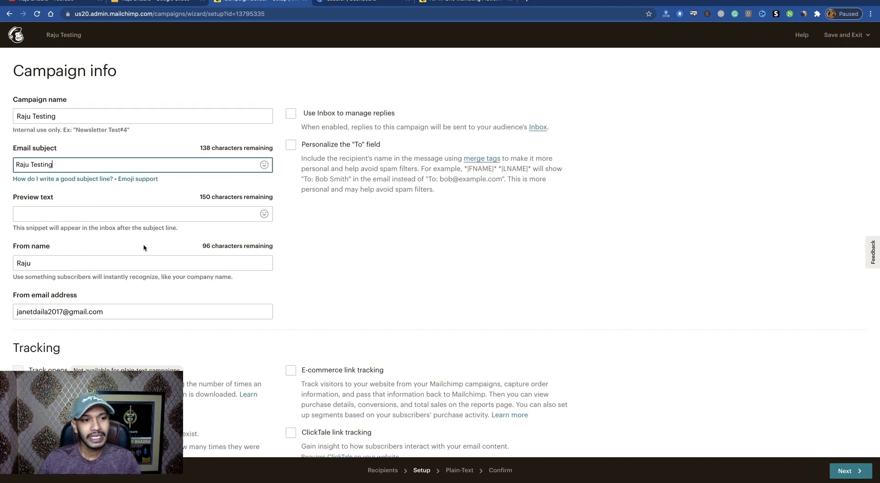
scroll(144, 244, "down", 2)
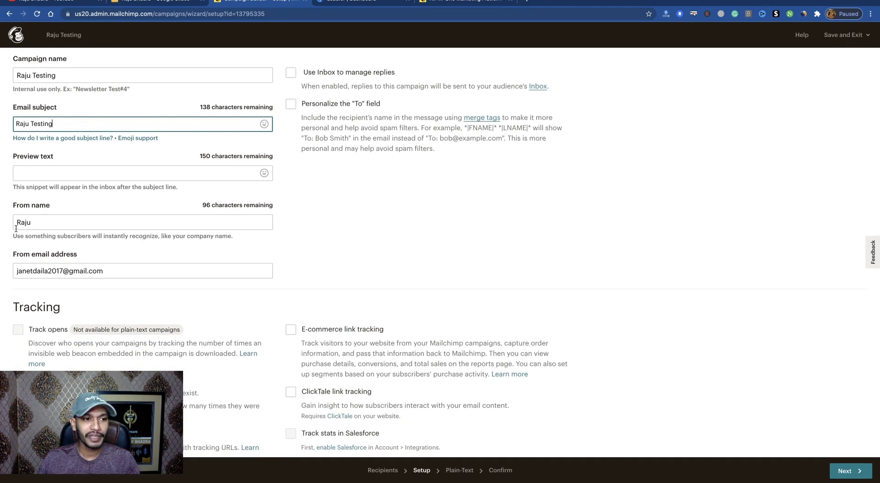
scroll(113, 249, "down", 3)
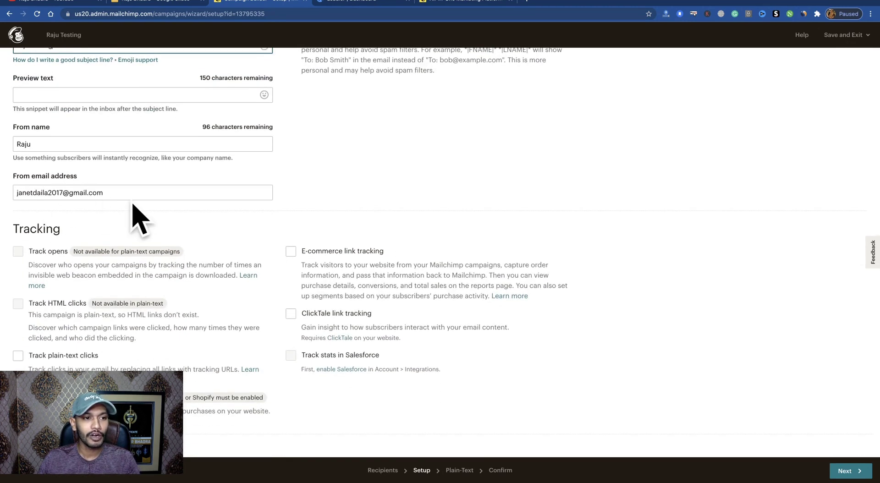
Examine the tracking and social media options of the campaign setup and review the campaign name, subject and sender fields.
scroll(256, 264, "down", 6)
scroll(256, 265, "up", 1)
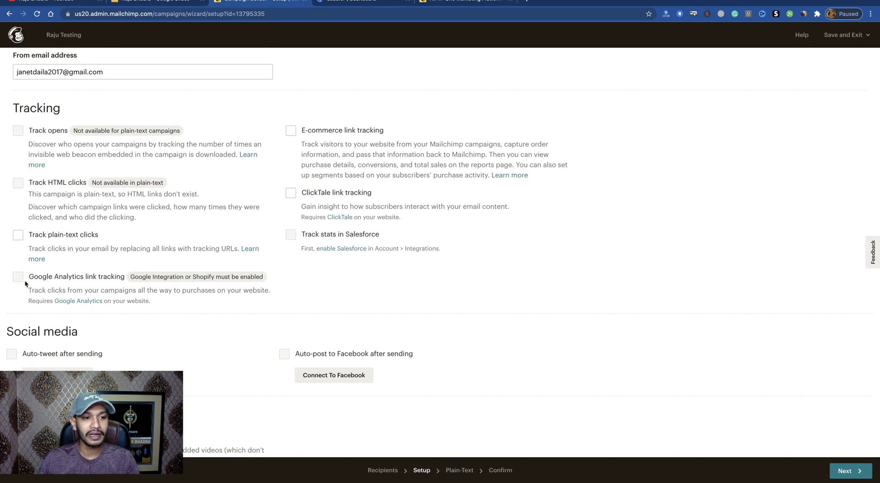
scroll(230, 302, "down", 1)
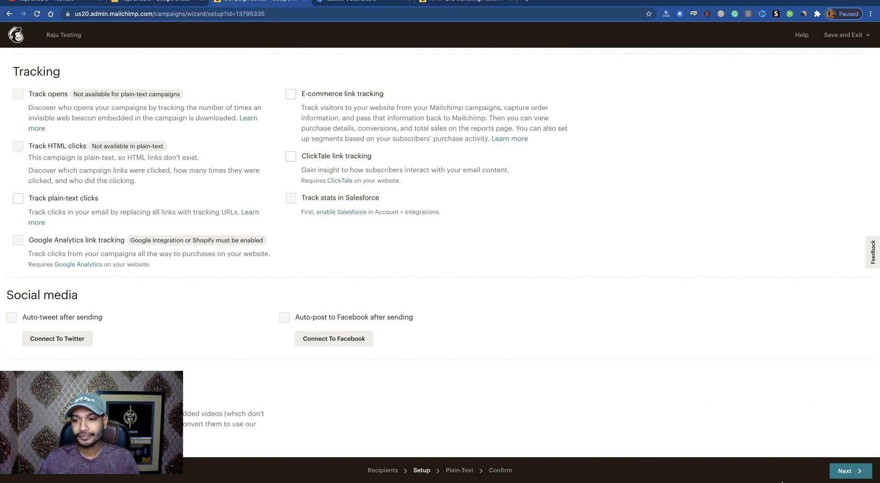
scroll(139, 326, "up", 6)
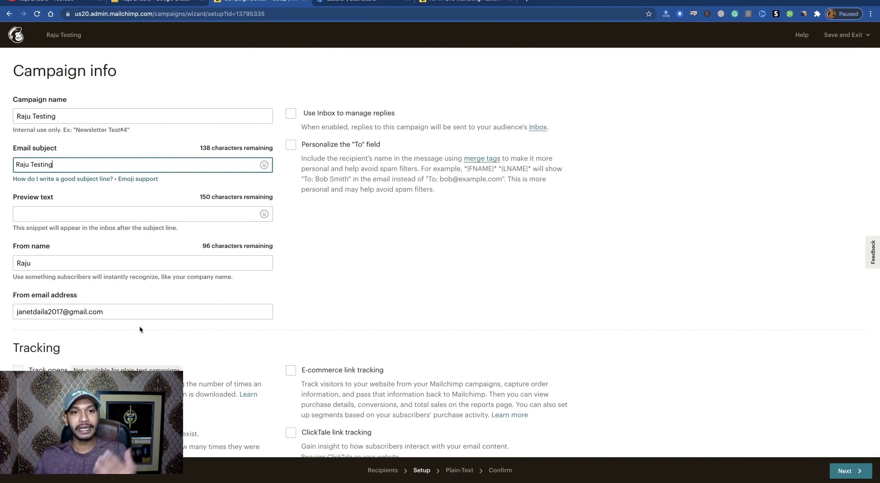
left_click(73, 115)
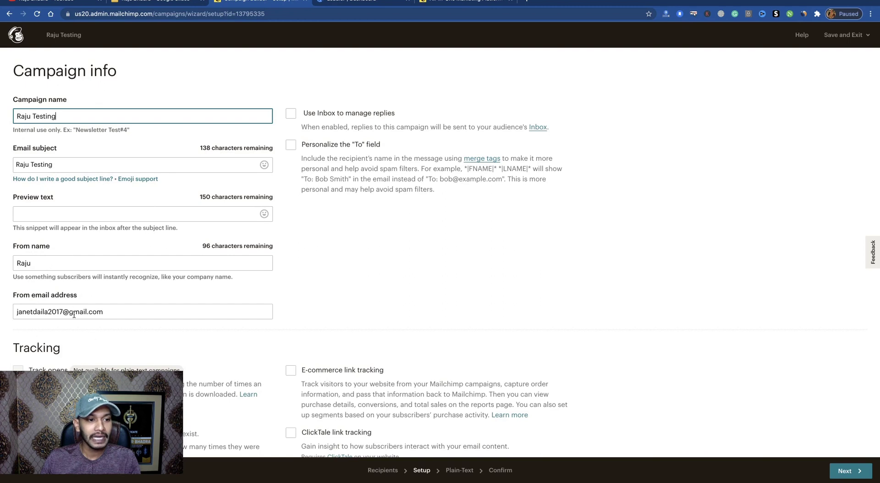
mouse_move(67, 184)
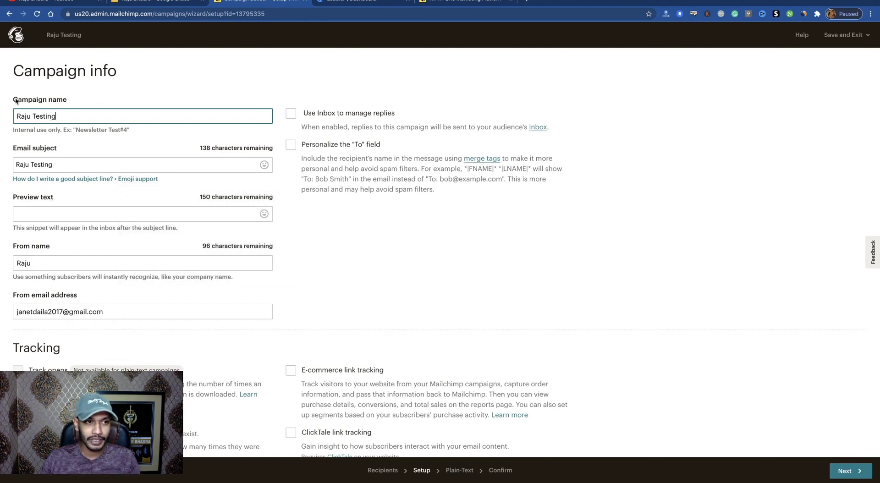
left_click_drag(15, 101, 190, 308)
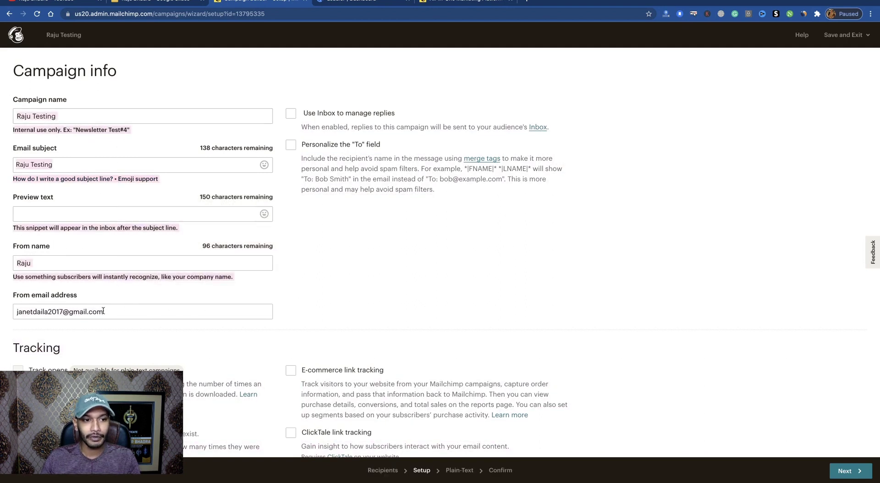
left_click(53, 303)
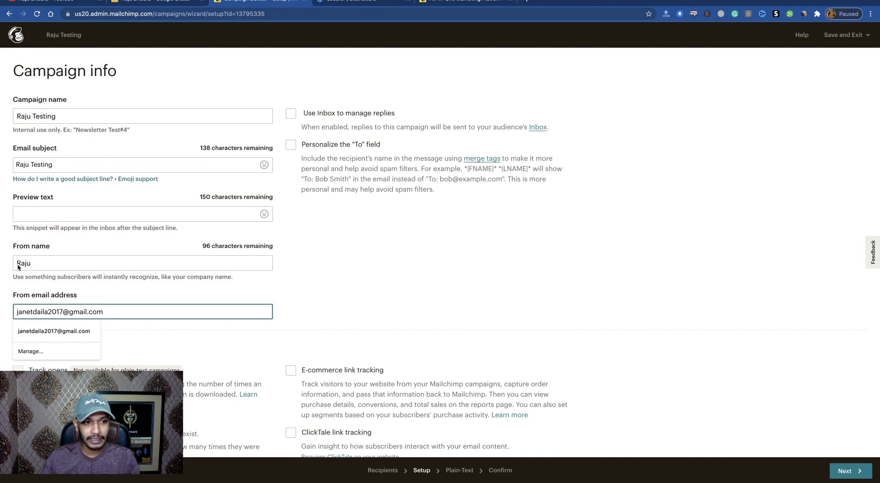
left_click(595, 210)
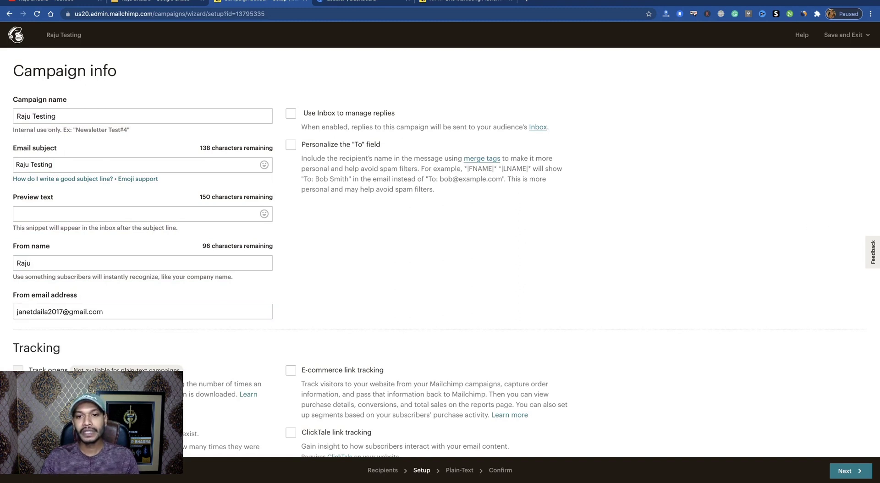
Replace the default plain-text content of the email with "Write your email here......." and proceed to the campaign's final review.
left_click(852, 478)
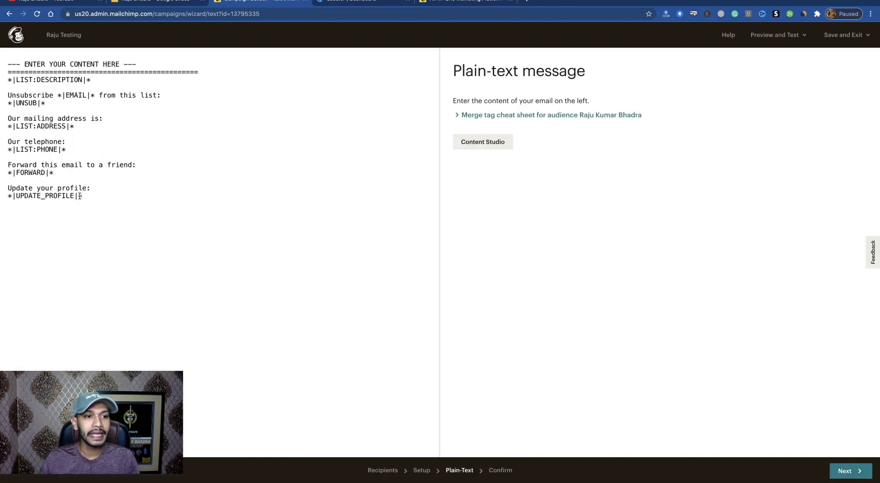
left_click_drag(69, 202, 3, 65)
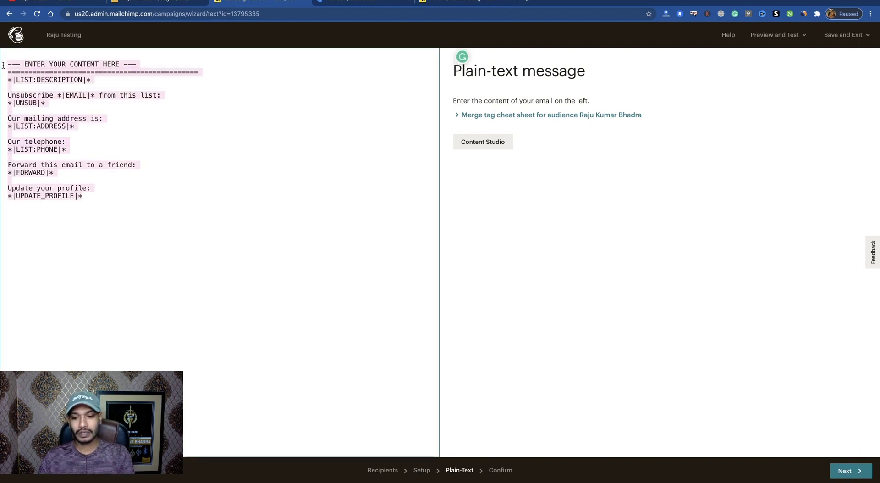
key("BackSpace")
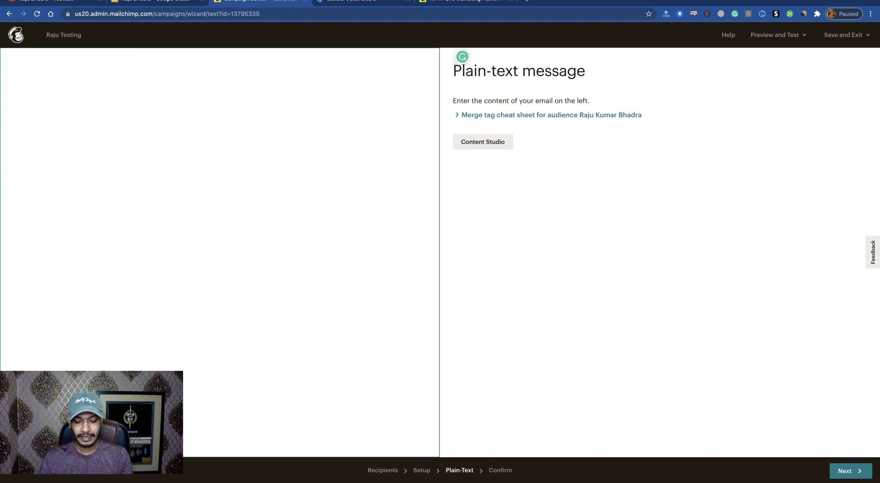
type("Write your")
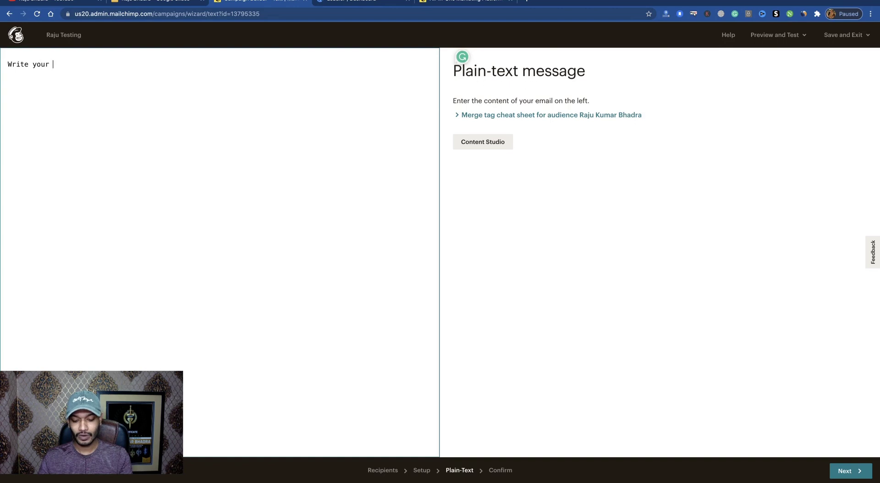
type(" e")
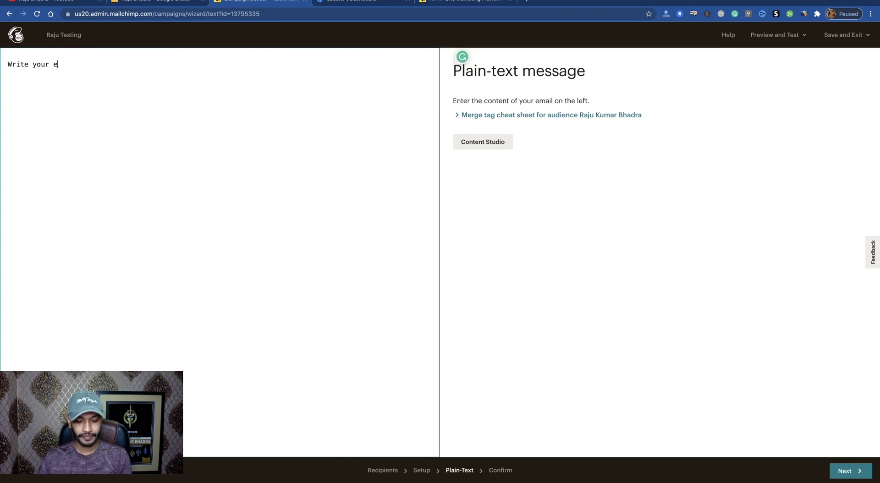
type("mail here.......")
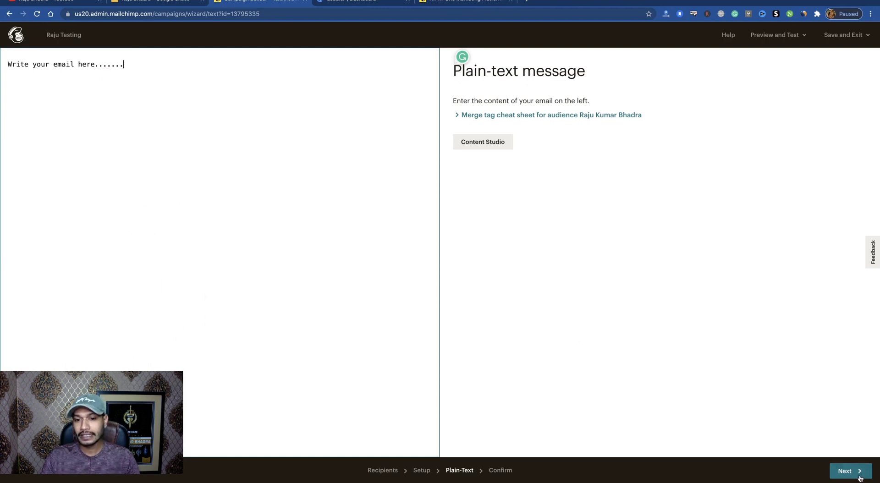
left_click(846, 472)
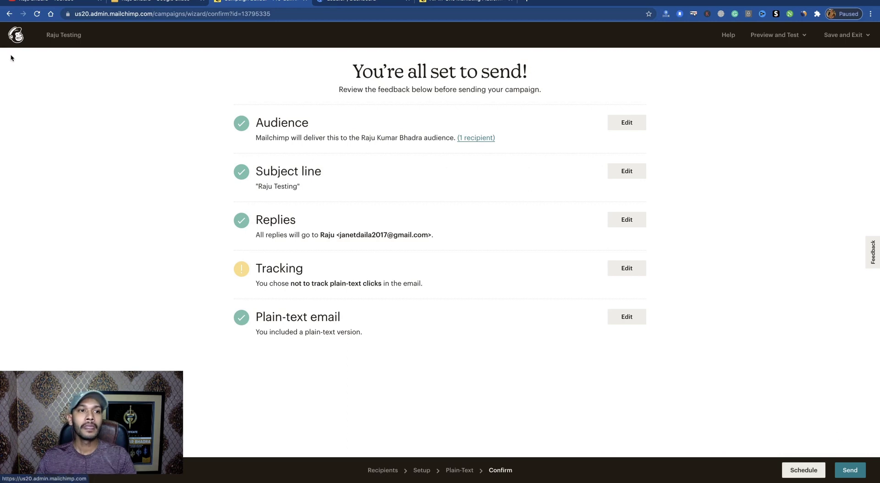
Leave the plain-text campaign unsent and create a regular email campaign with the same name as the plain-text one.
left_click(16, 35)
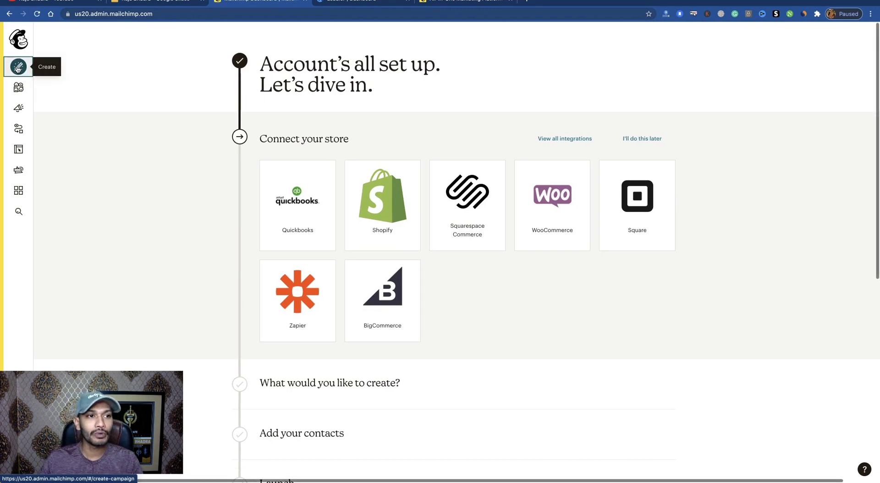
left_click(18, 67)
left_click(132, 71)
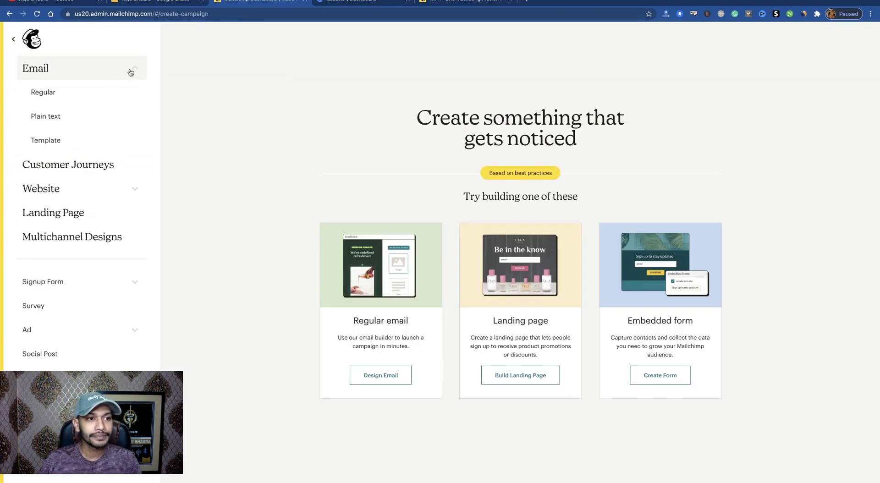
left_click(55, 94)
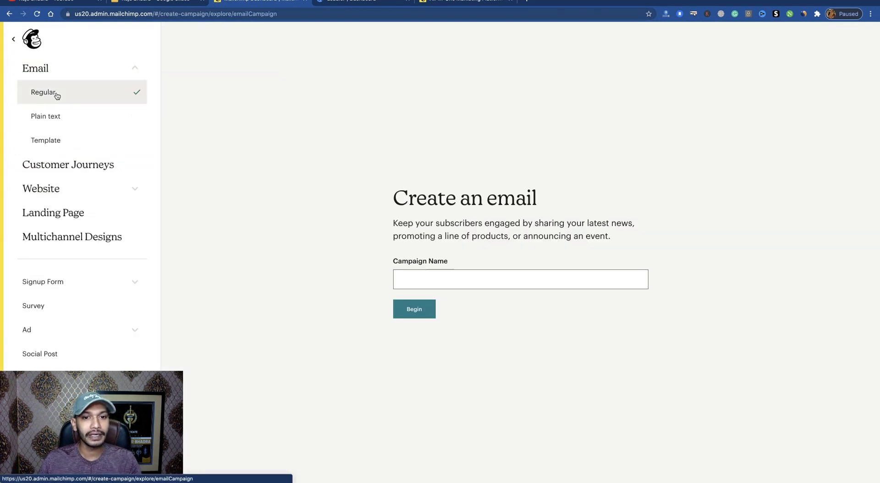
left_click(438, 279)
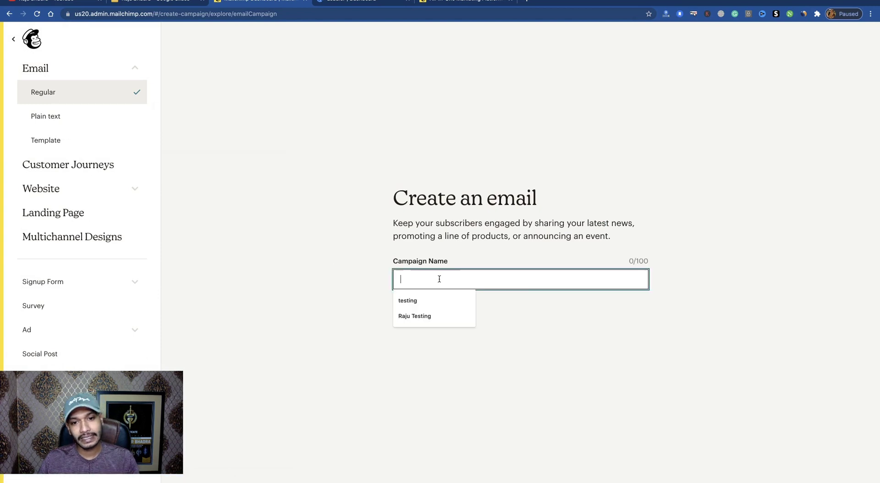
left_click(430, 315)
left_click(425, 317)
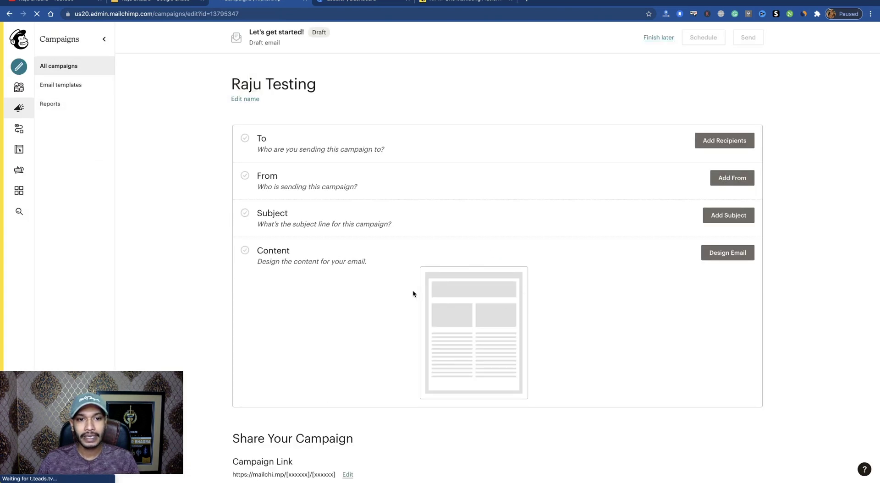
Check the recipient options without adding anyone, and start designing the email in the Classic Builder with the Simple Text template.
left_click(720, 147)
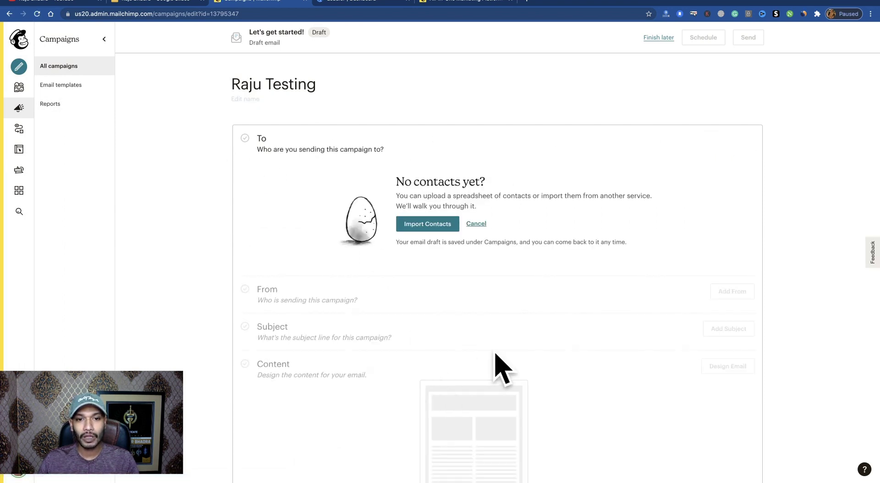
left_click(478, 224)
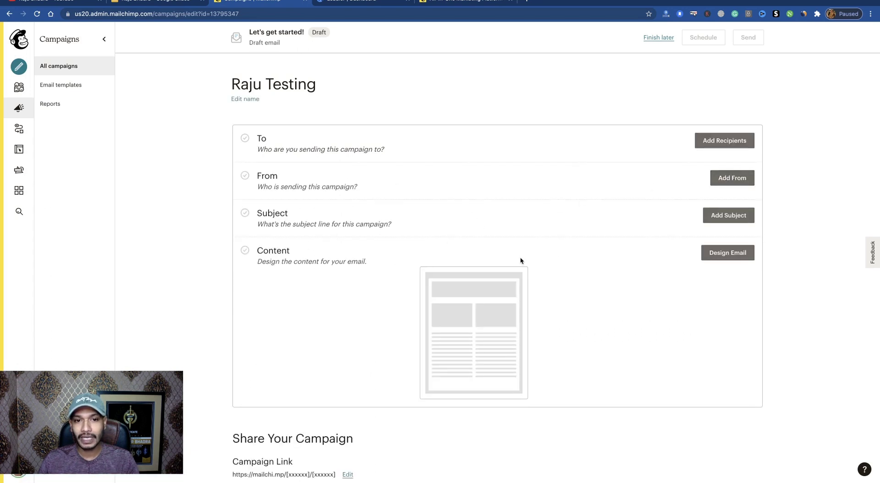
left_click(724, 255)
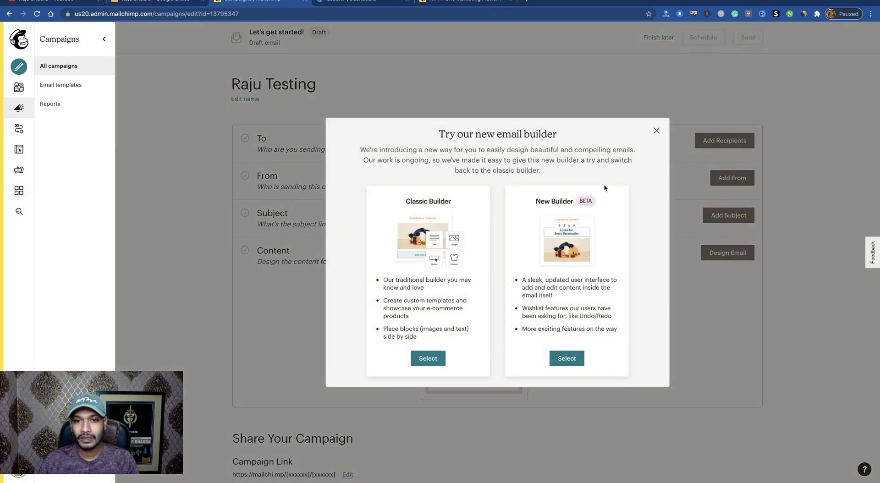
left_click(432, 361)
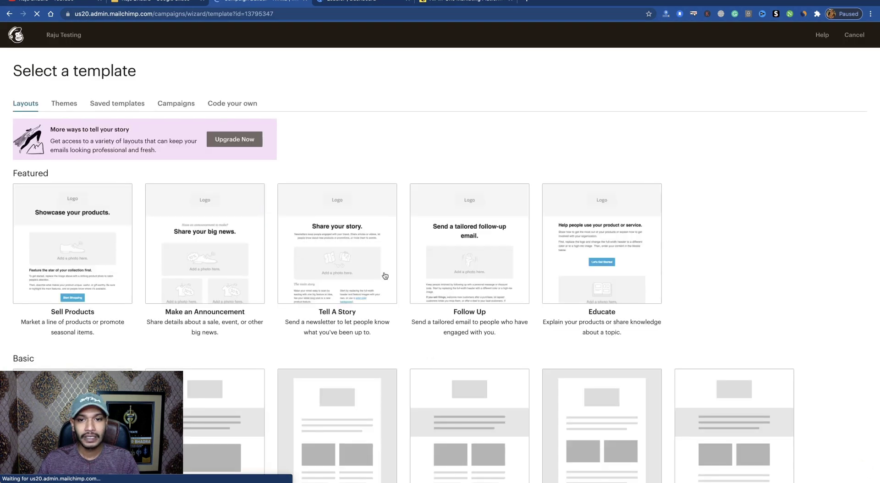
scroll(385, 281, "down", 3)
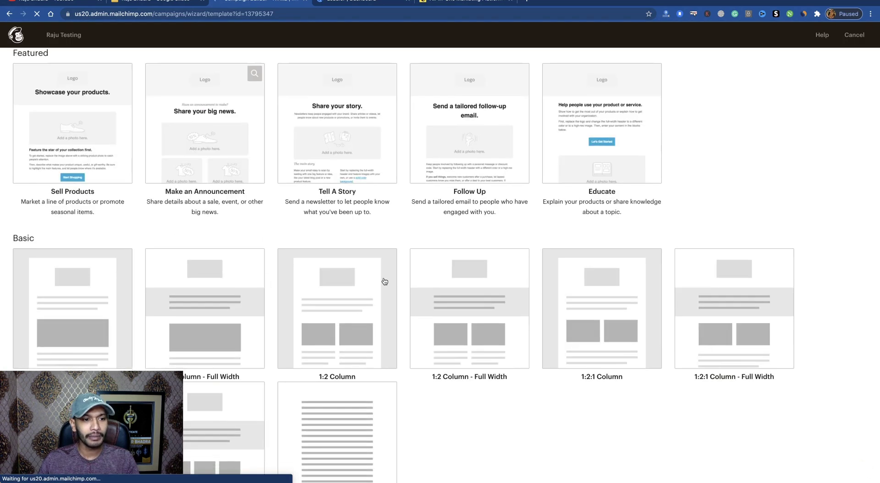
scroll(420, 349, "down", 1)
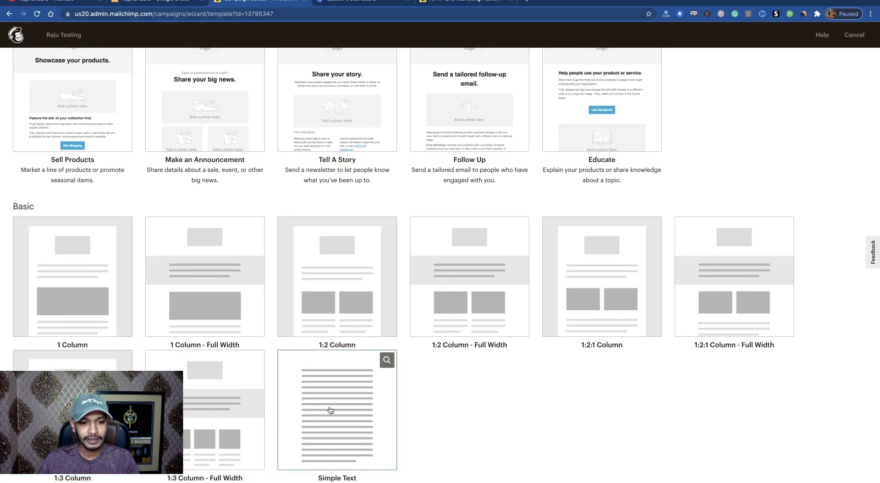
left_click(330, 410)
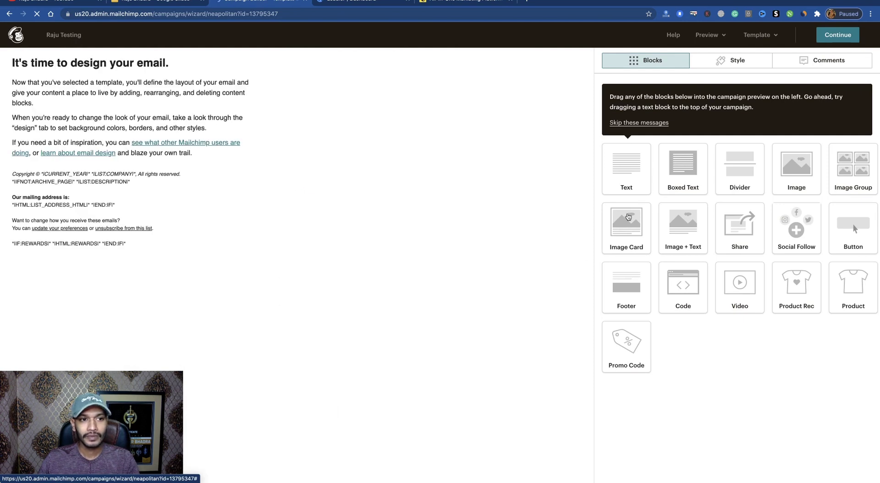
Open the email's body text block for editing and look over the template layouts again.
mouse_move(109, 102)
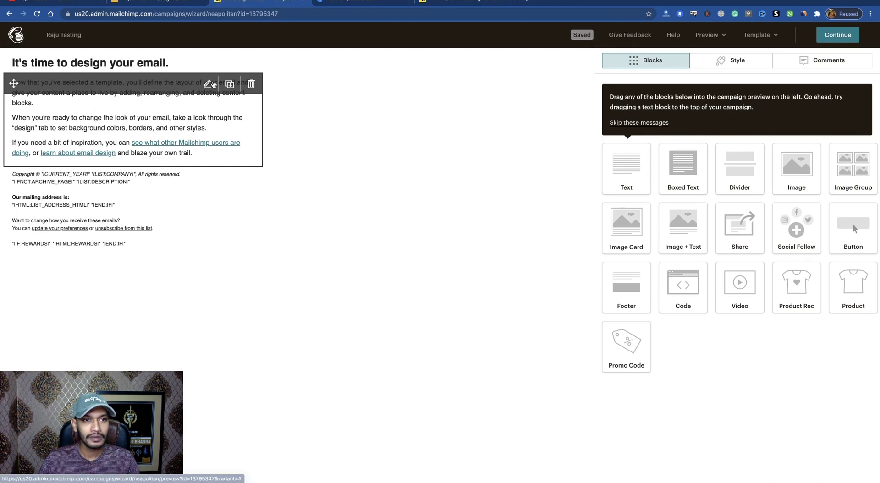
left_click(207, 84)
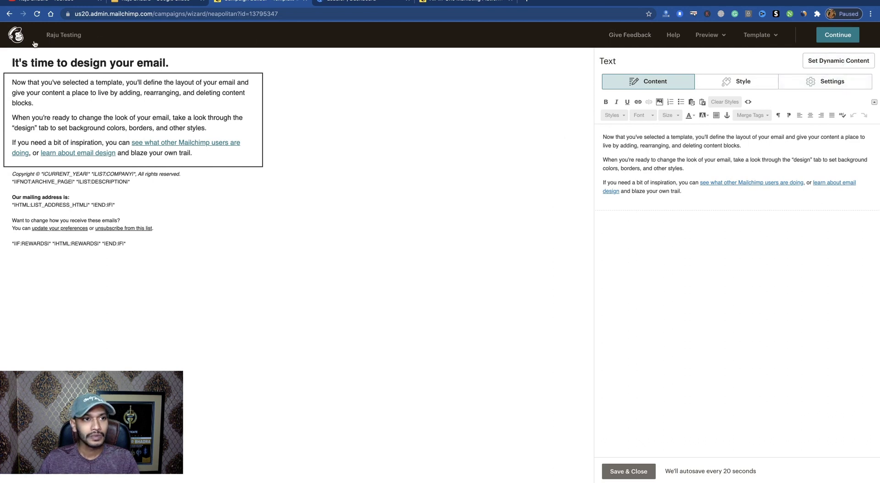
left_click(9, 29)
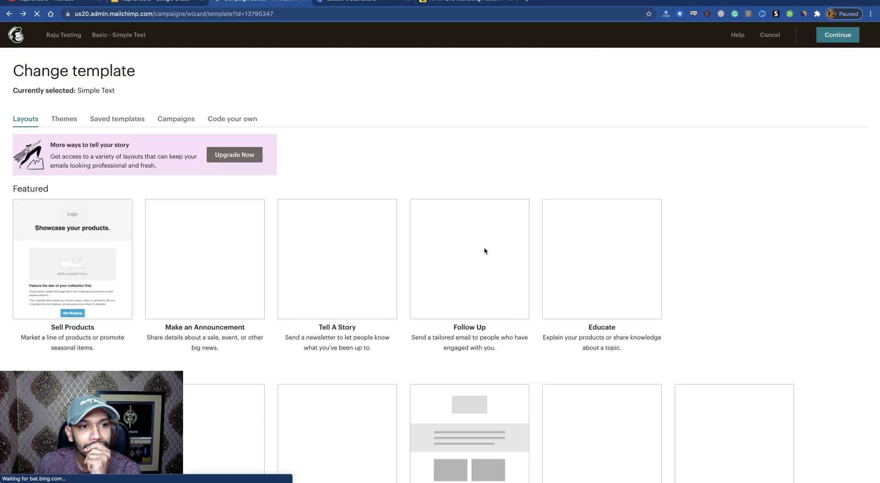
scroll(471, 294, "down", 3)
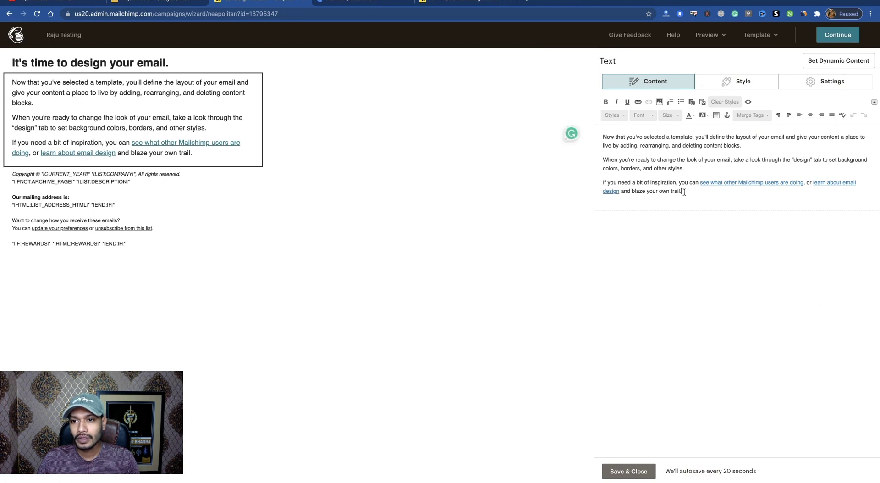
Replace the body block's placeholder text with "write your email" and make it bold and italic.
left_click_drag(684, 192, 603, 135)
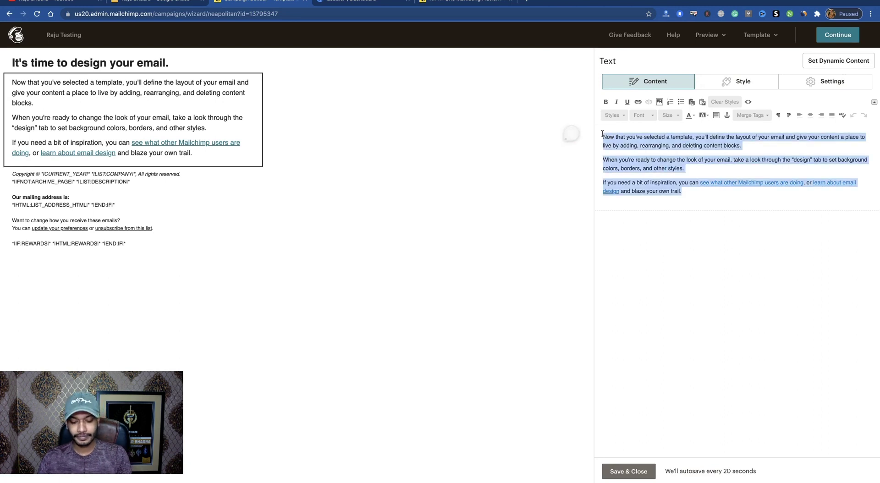
type("write your")
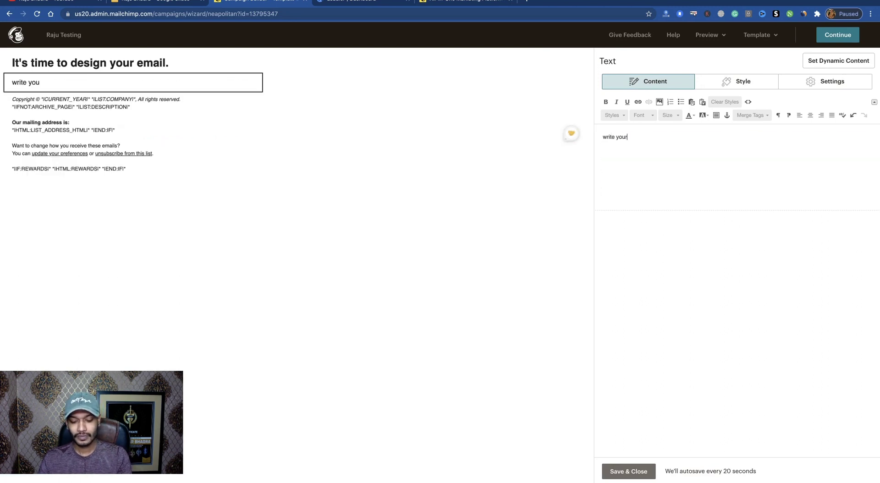
type(" email")
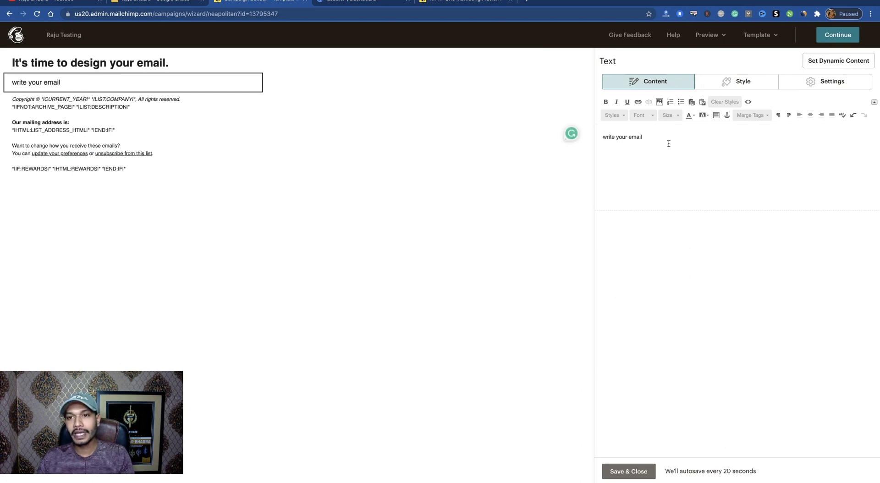
left_click_drag(654, 136, 596, 137)
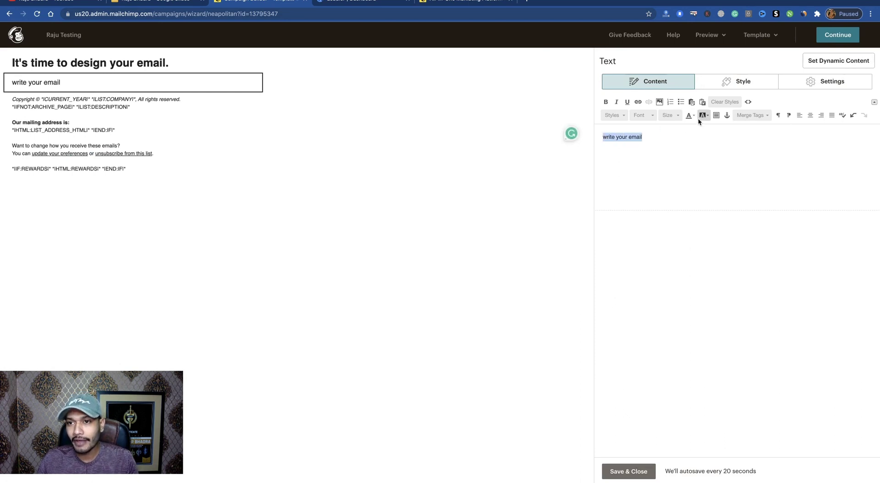
left_click(606, 101)
left_click(615, 102)
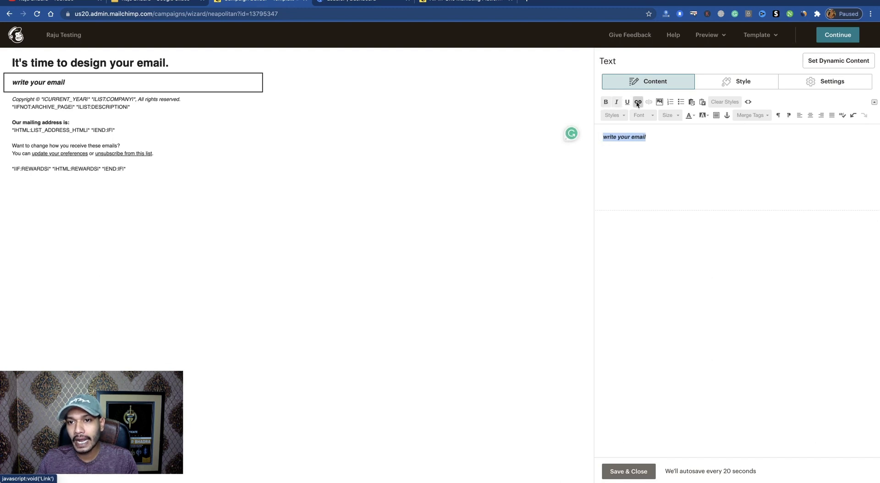
Look over the link, text colour, background colour, style, font and size options for the body text without applying any.
left_click(638, 103)
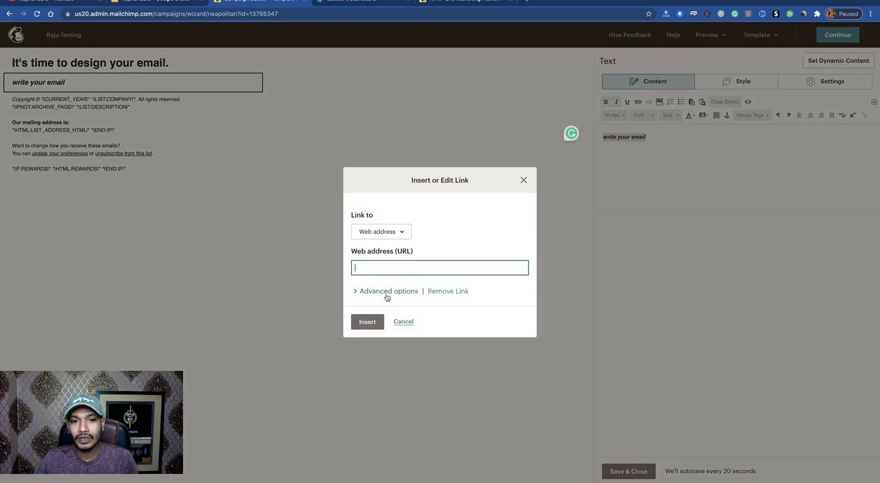
left_click(523, 180)
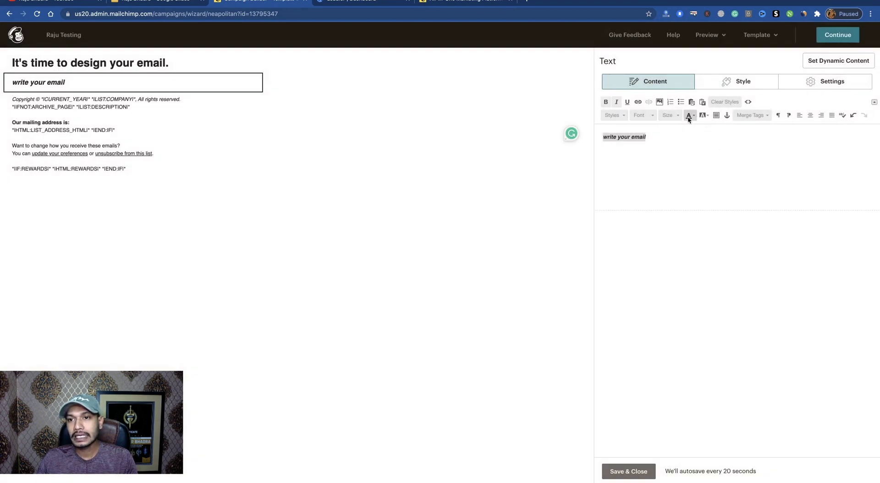
left_click(695, 116)
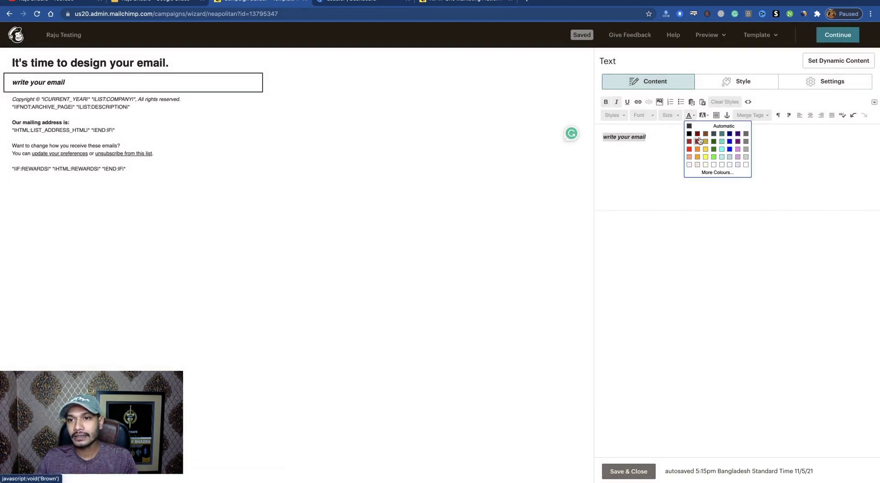
left_click(709, 120)
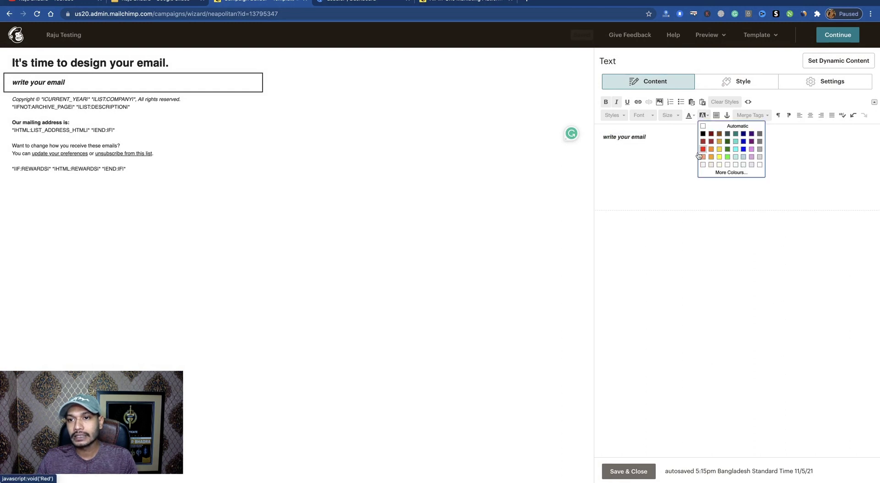
left_click(707, 116)
left_click(663, 154)
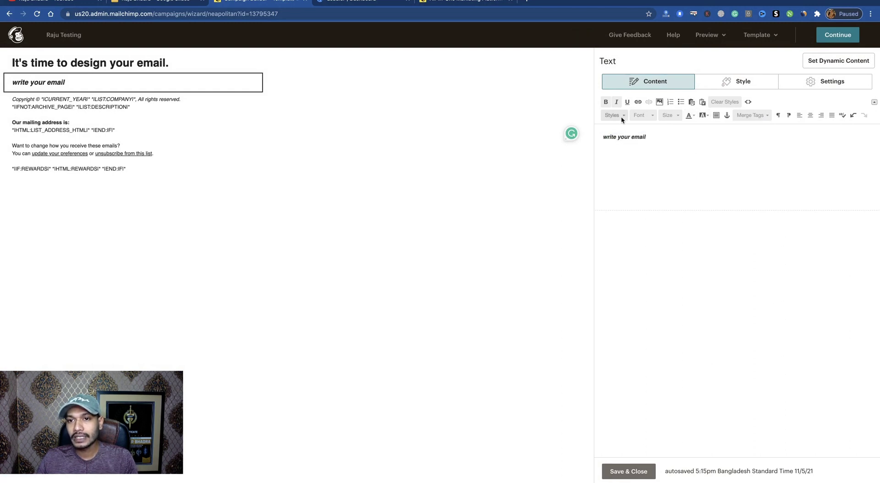
left_click(622, 116)
left_click(702, 165)
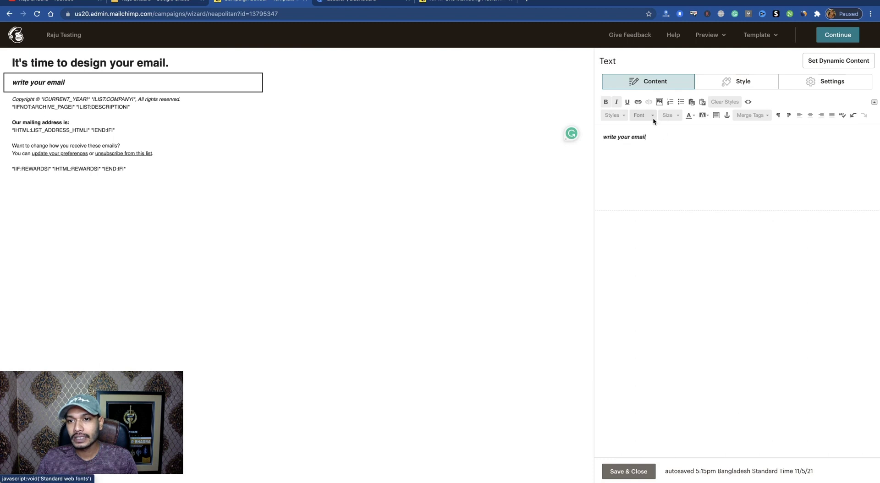
left_click(676, 116)
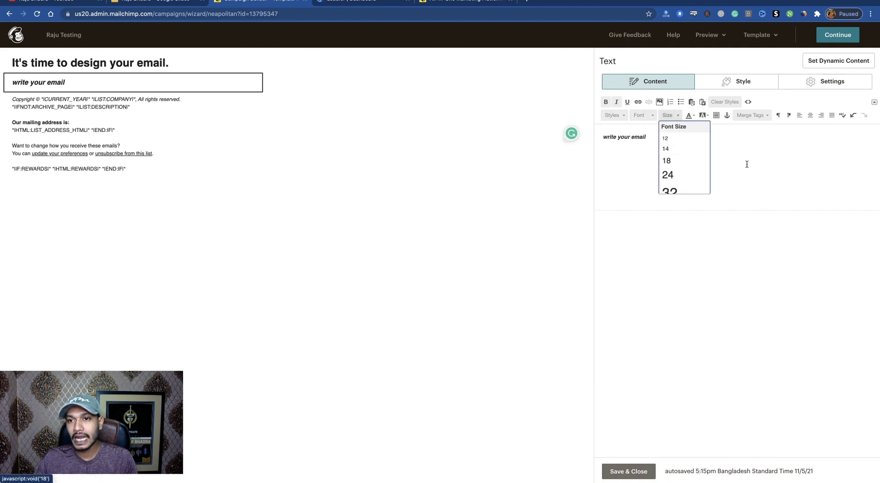
left_click(747, 164)
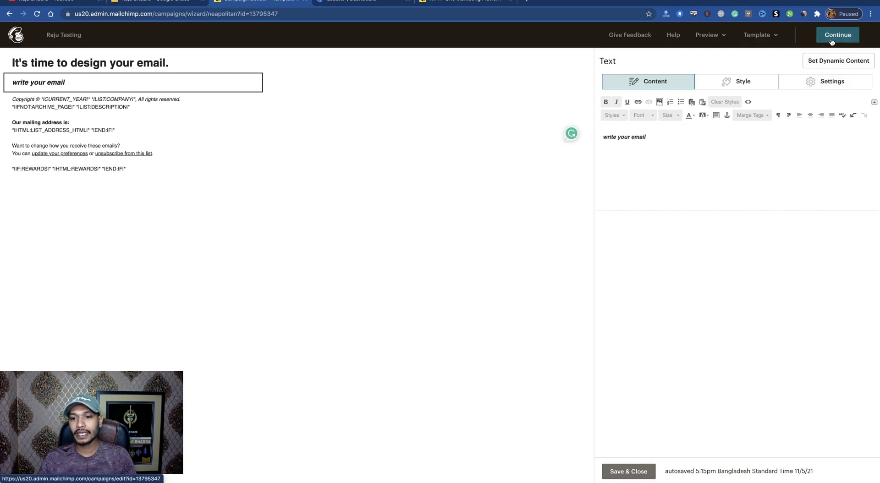
Save the text block and exit the email builder, leaving the heading placeholder in place.
left_click(639, 471)
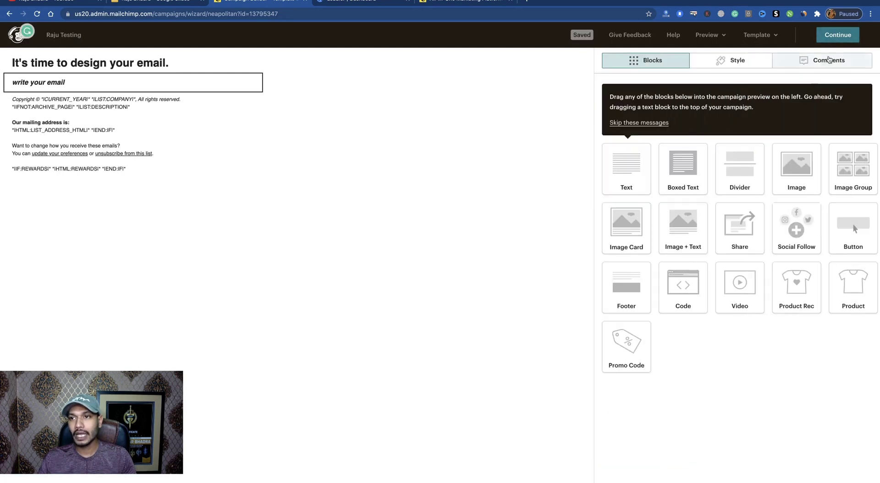
left_click(832, 40)
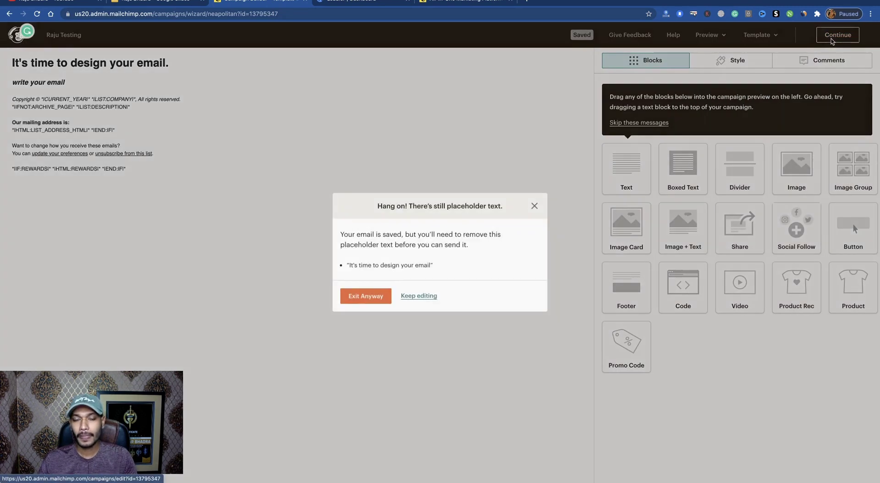
left_click(383, 301)
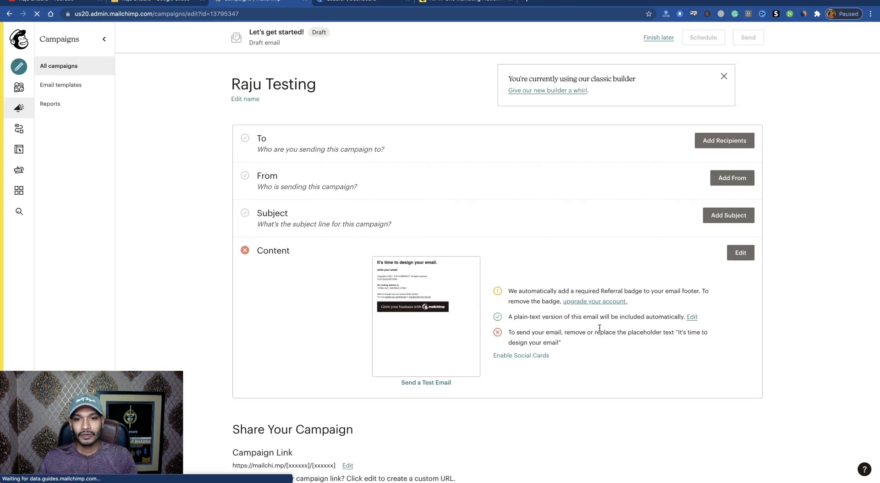
Review the draft's recipient, sender, subject, content, sharing, social post and tracking sections, and return to the Mailchimp dashboard.
scroll(577, 326, "down", 4)
scroll(576, 327, "down", 3)
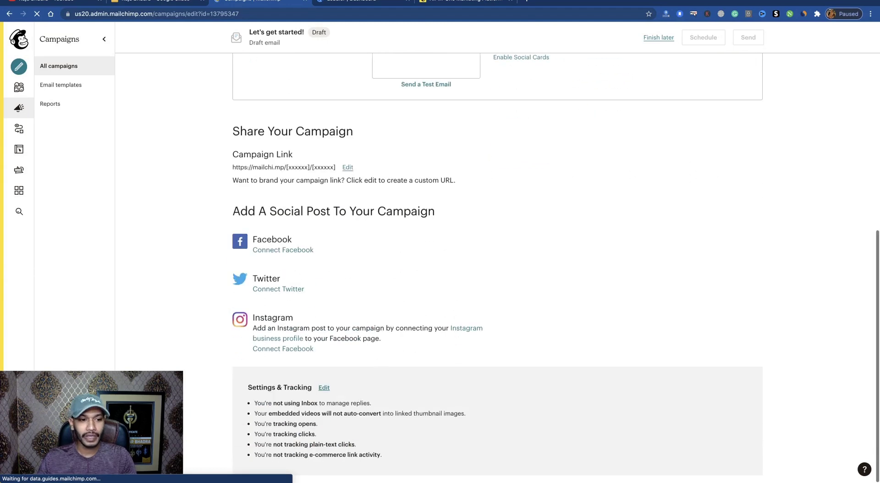
scroll(647, 295, "up", 7)
scroll(648, 296, "down", 1)
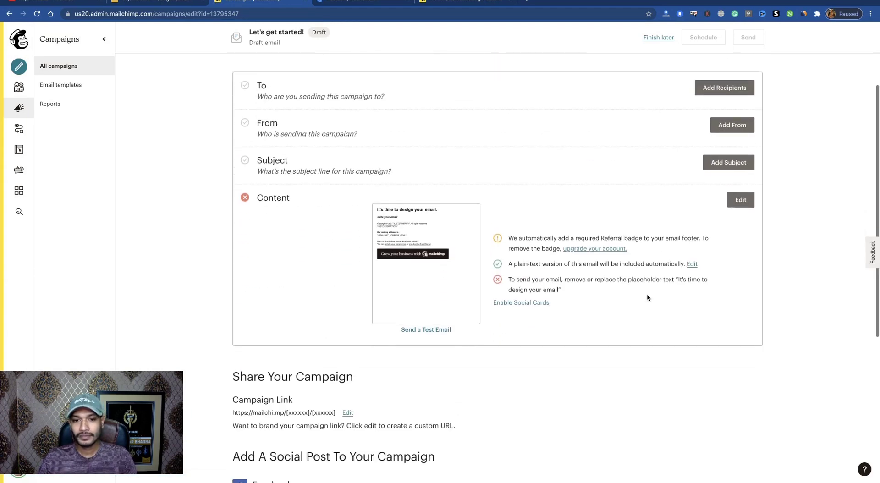
scroll(679, 330, "down", 4)
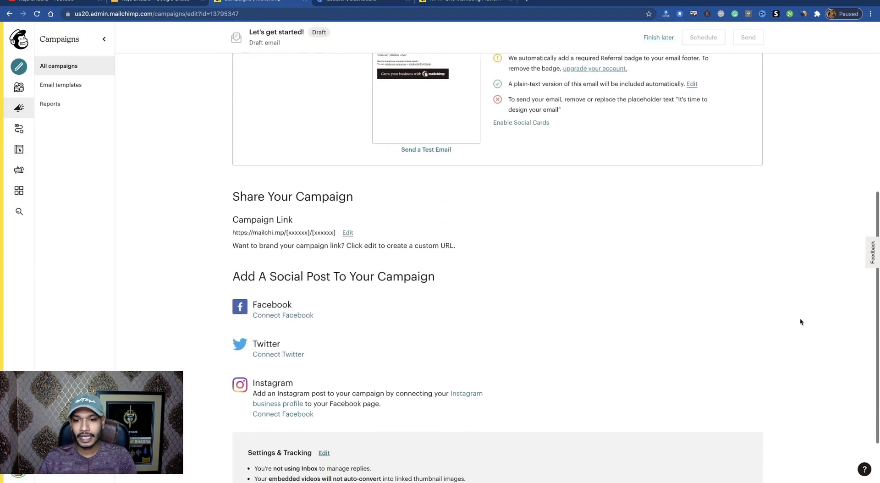
scroll(568, 367, "down", 2)
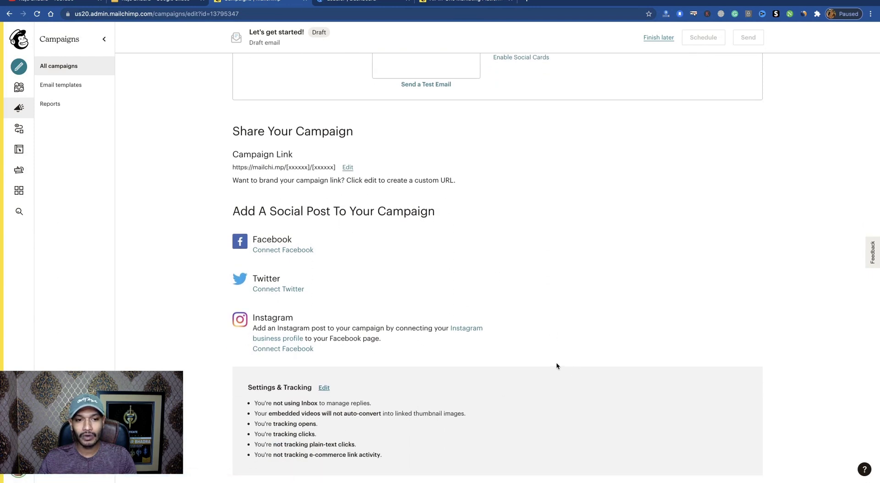
scroll(557, 366, "up", 7)
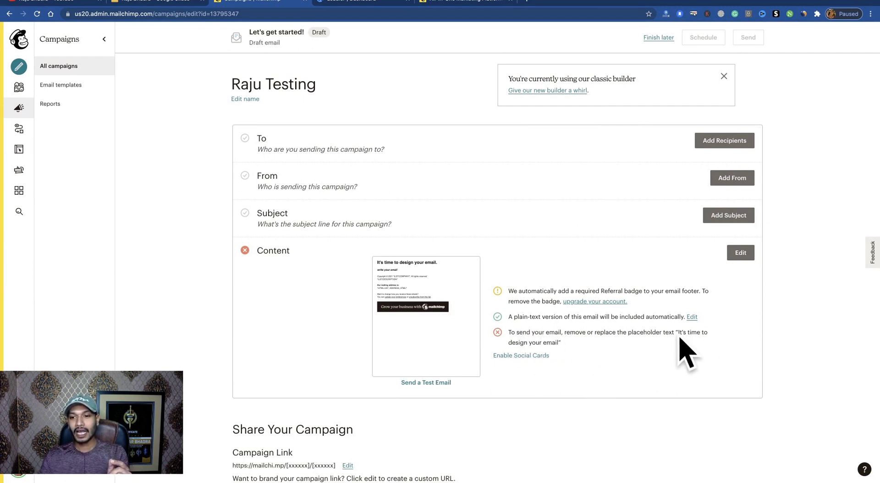
mouse_move(435, 311)
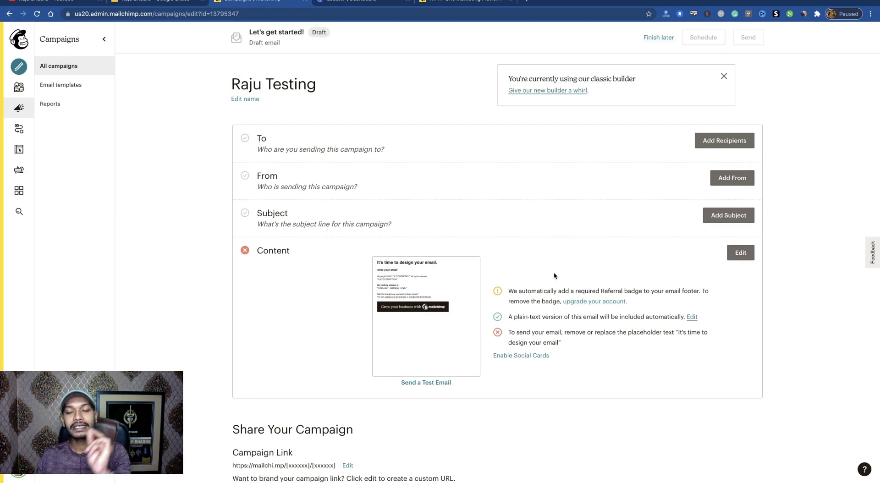
left_click(19, 39)
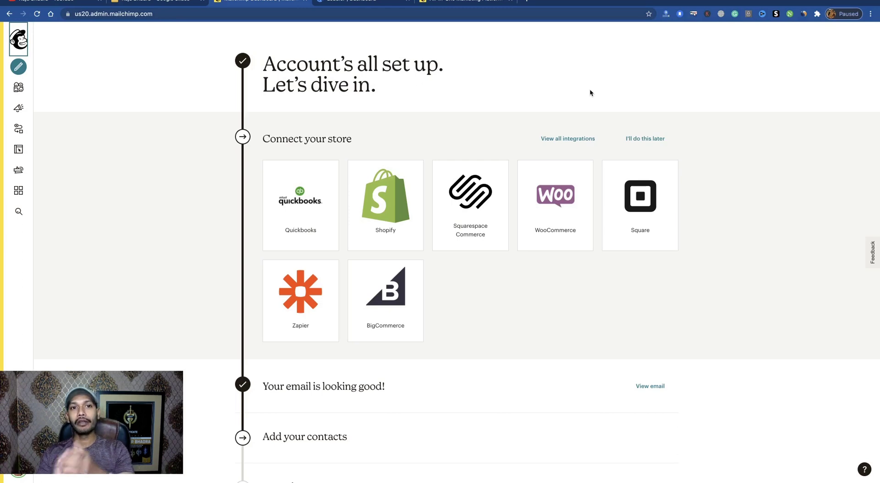
Switch to Leadler and start a new campaign named "New Testing".
left_click(344, 2)
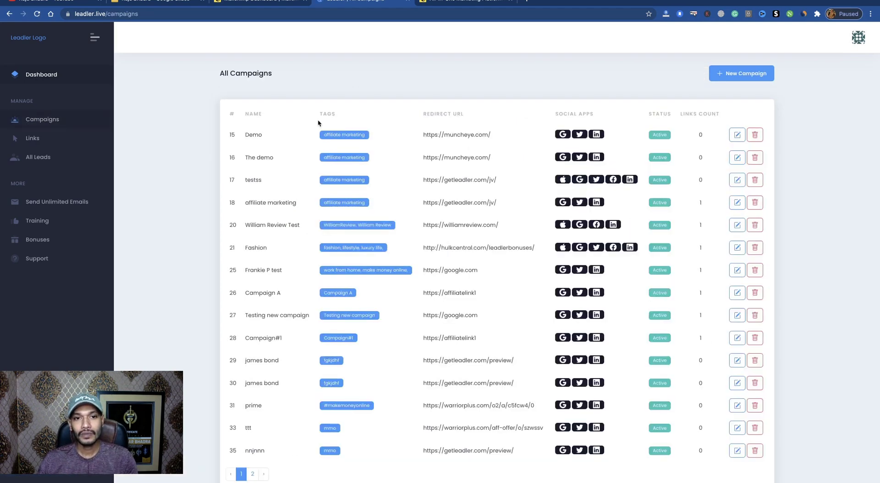
scroll(469, 292, "down", 2)
scroll(535, 271, "up", 2)
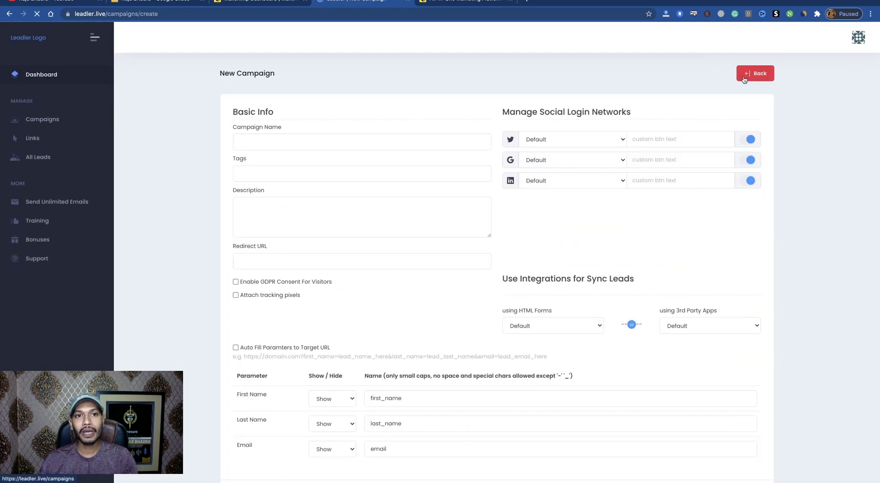
left_click(286, 146)
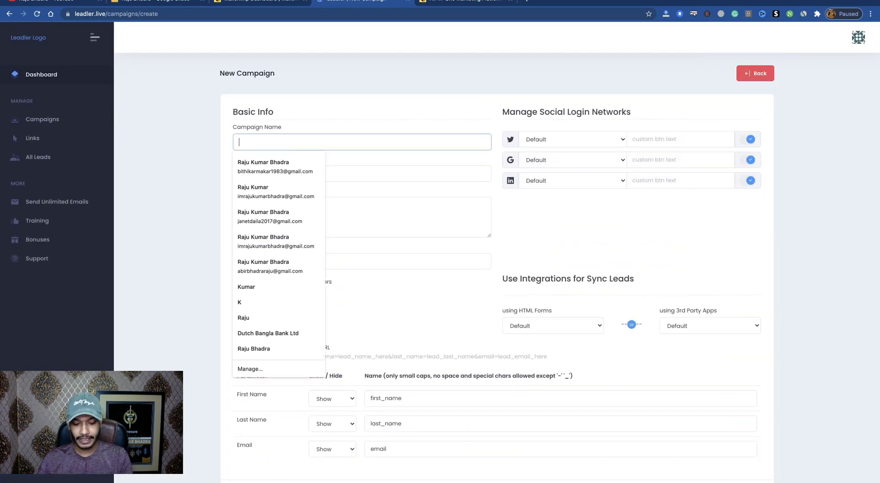
type("New Teas")
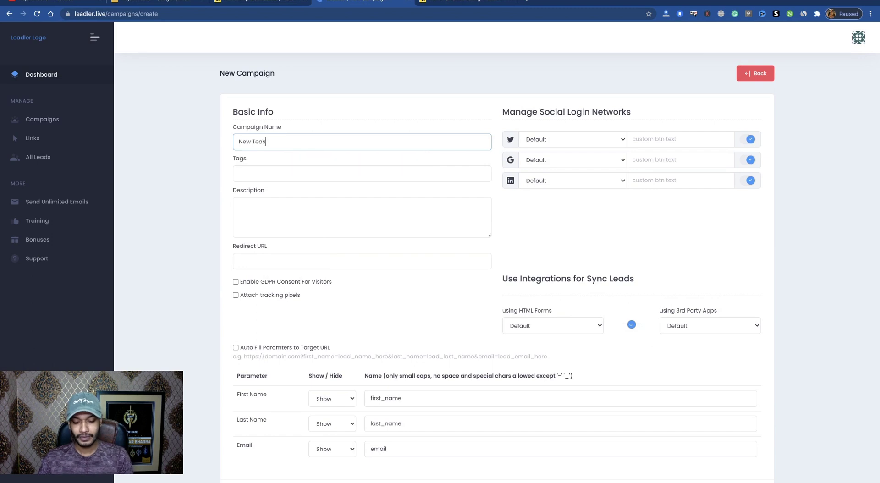
type("ting")
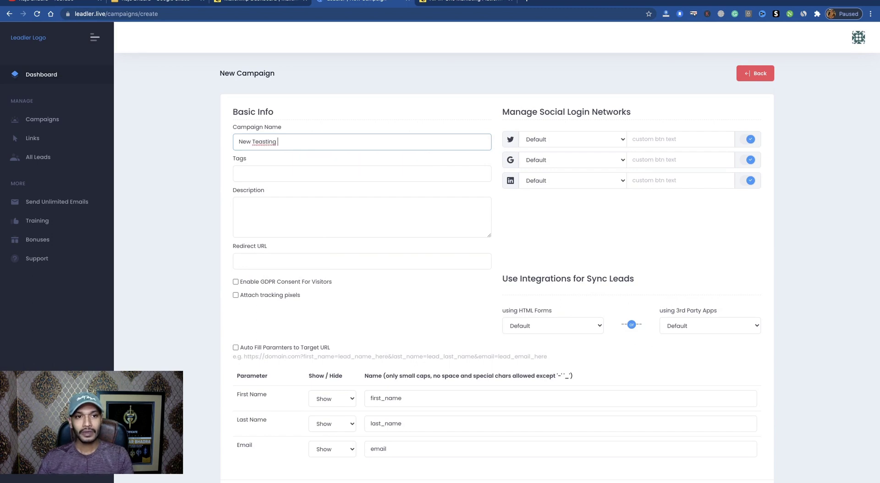
left_click(264, 141)
Copy the campaign name "New Testing" into the campaign's tags and description.
left_click(287, 169)
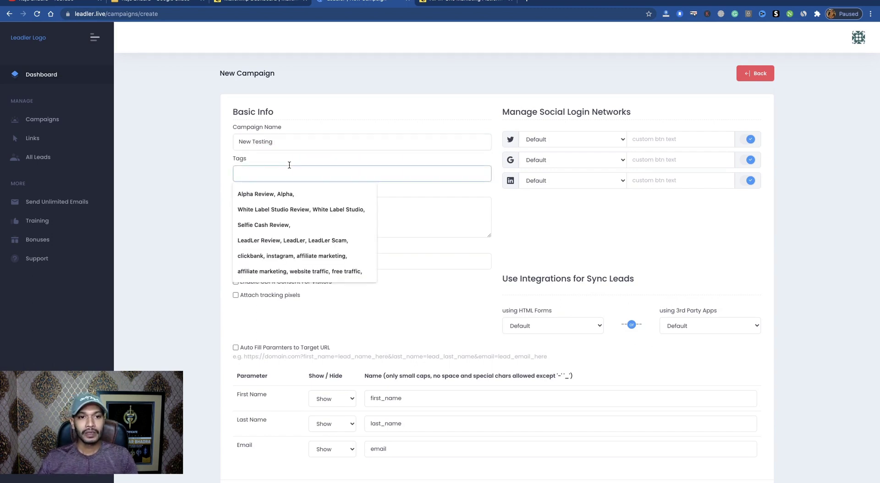
triple_click(265, 141)
key("super+c")
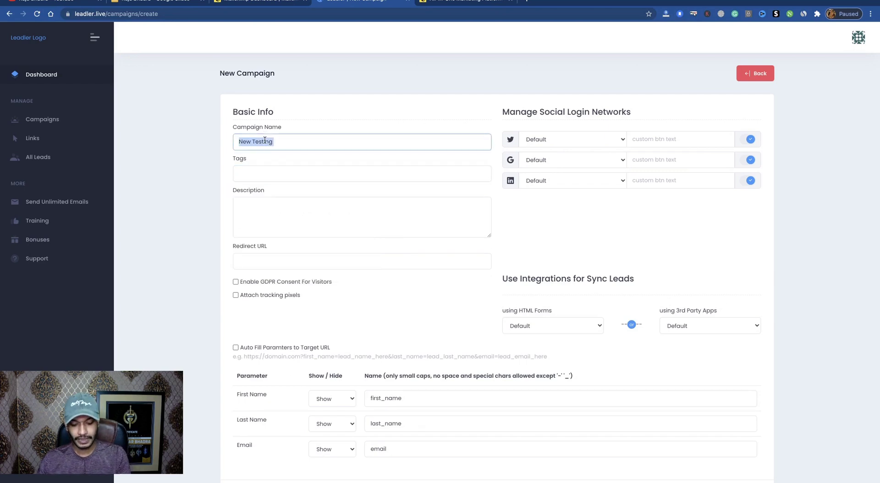
left_click(259, 172)
key("super+v")
left_click(260, 214)
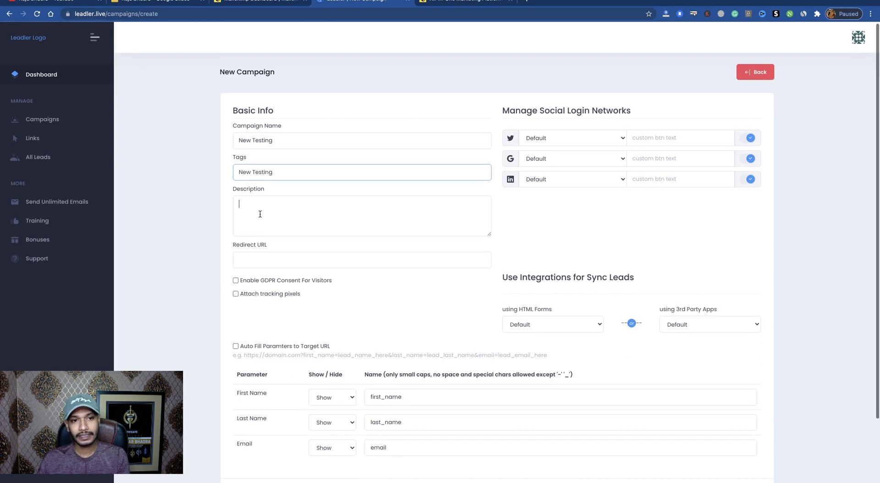
key("super+v")
Copy the web address of the YouTube channel's videos page for use as the campaign's redirect URL.
scroll(333, 232, "down", 2)
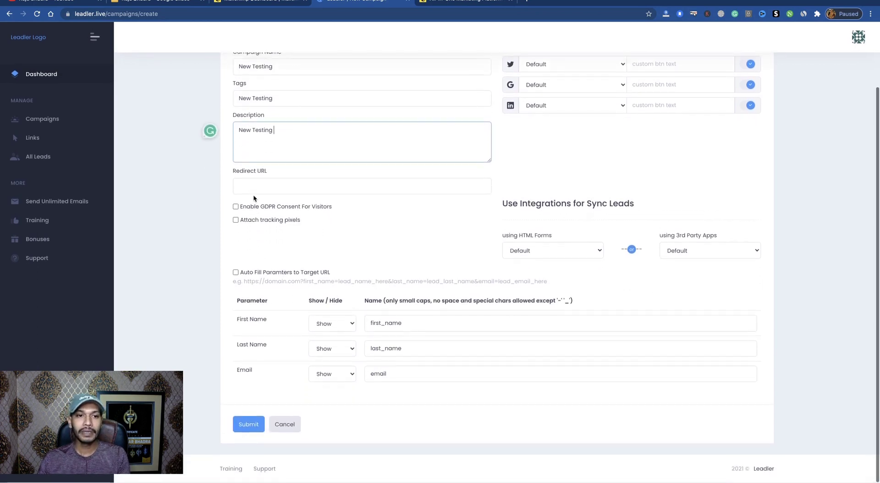
left_click(254, 189)
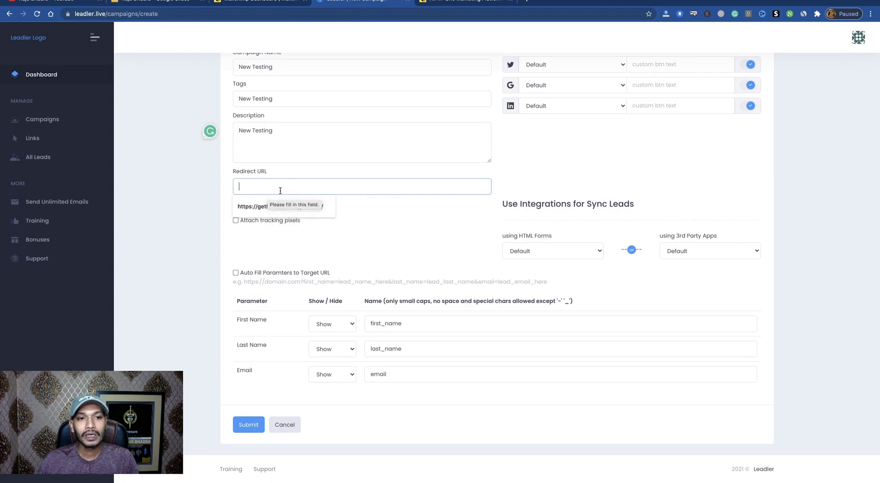
left_click(74, 2)
left_click(155, 15)
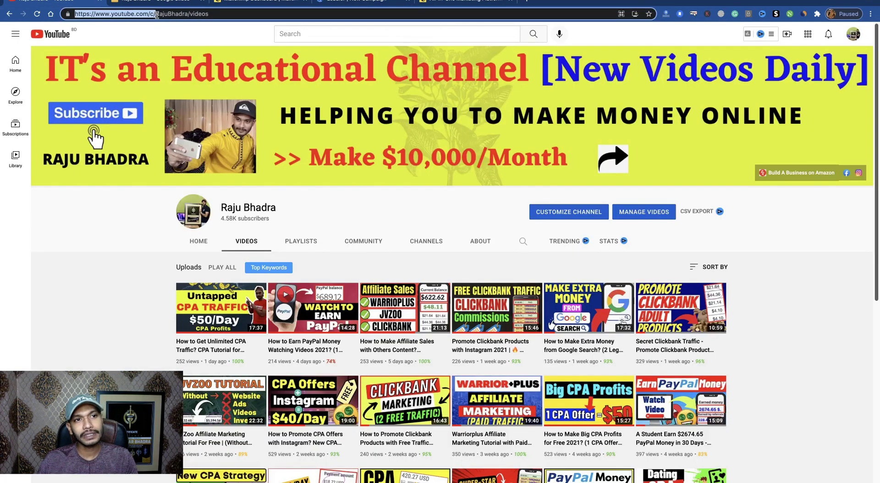
right_click(156, 14)
key("super+c")
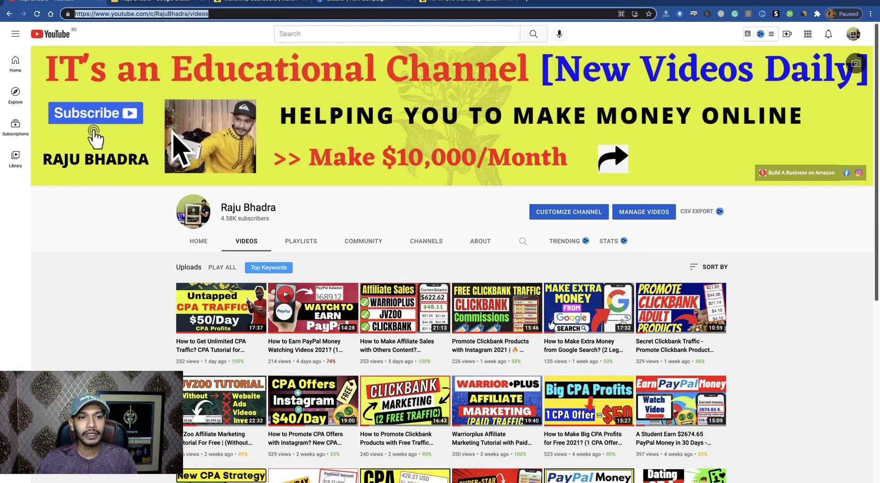
Return to the Leadler campaign form and set the Redirect URL to the copied YouTube channel address.
left_click(442, 3)
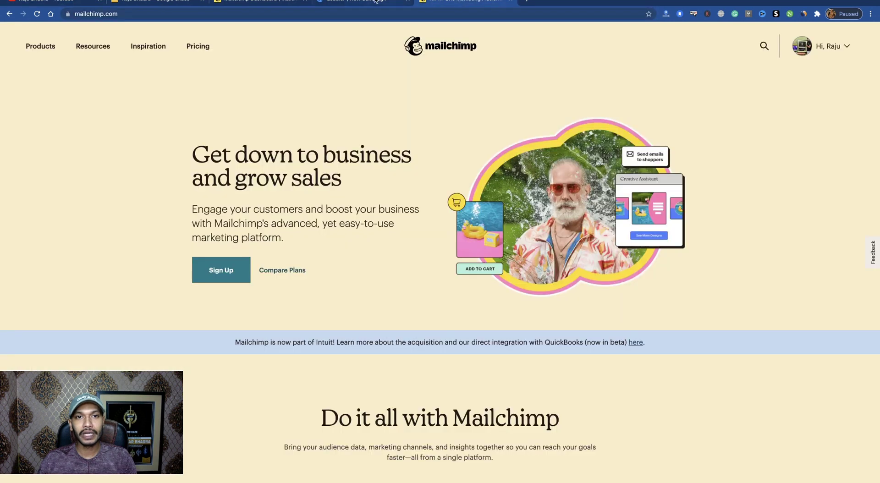
left_click(375, 2)
left_click(345, 178)
left_click(301, 191)
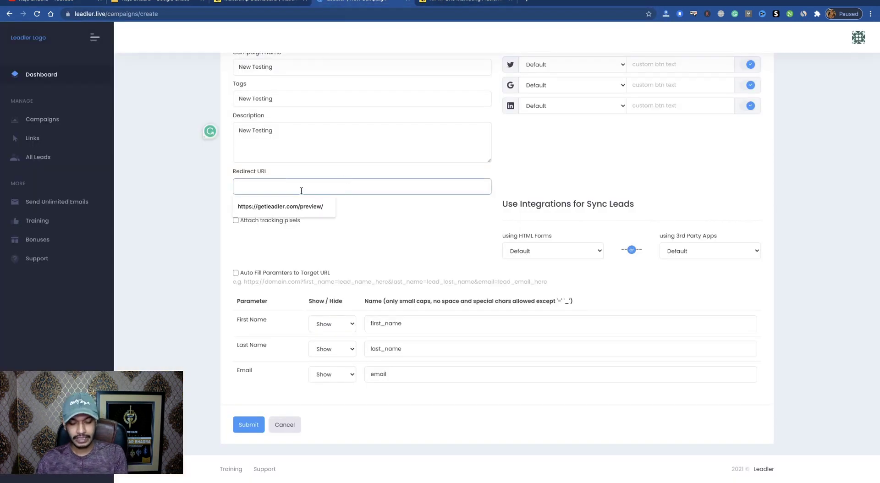
key("super+v")
left_click(400, 227)
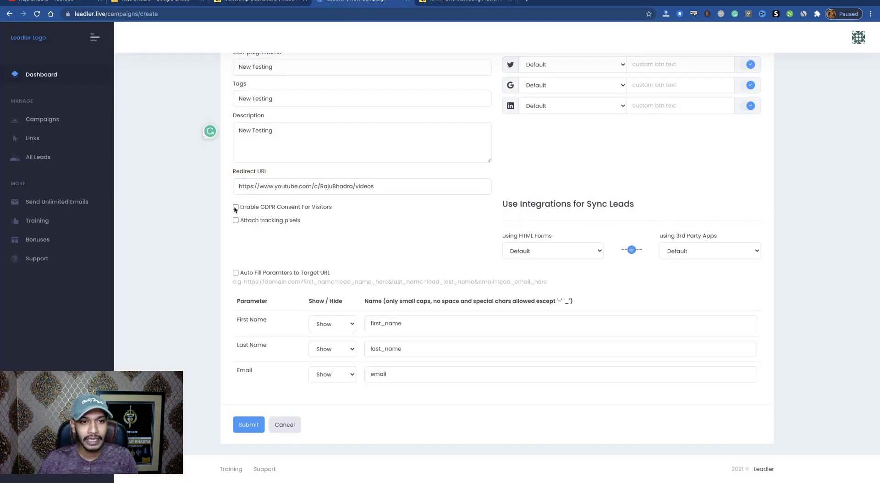
Enable GDPR consent, tracking pixels and auto-filled target URL parameters for the campaign, and submit it.
left_click(236, 222)
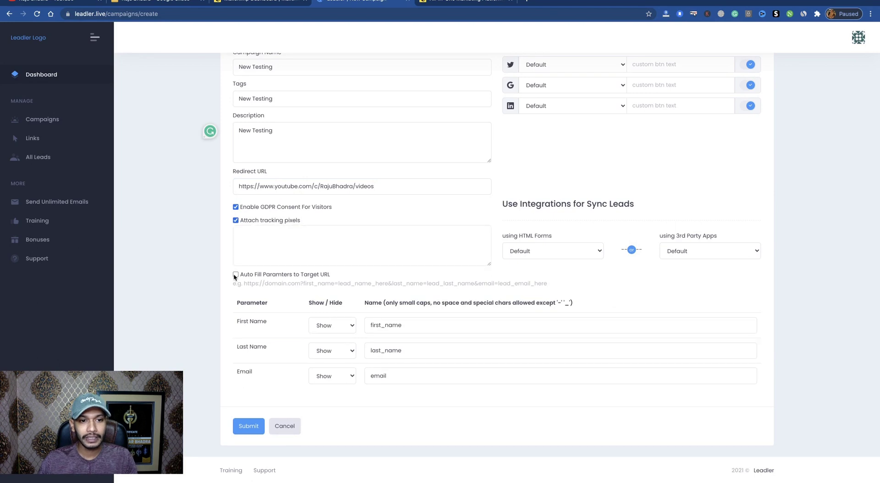
left_click(236, 275)
scroll(275, 343, "down", 1)
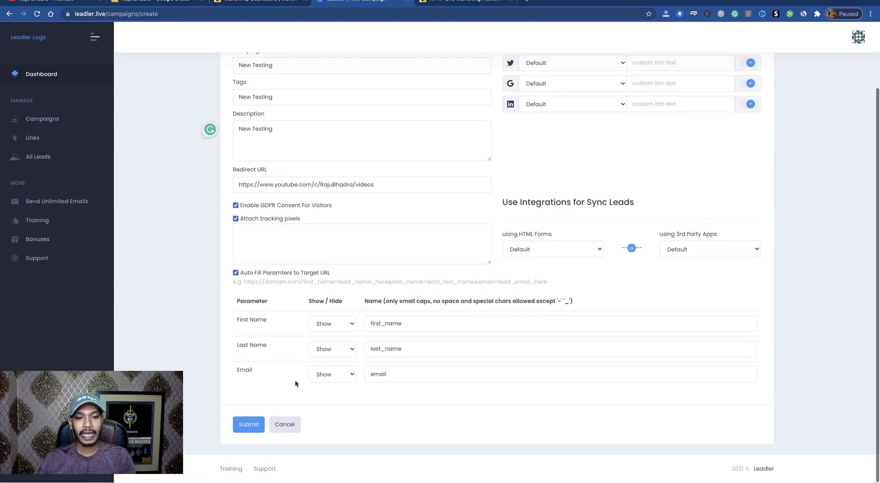
left_click(234, 430)
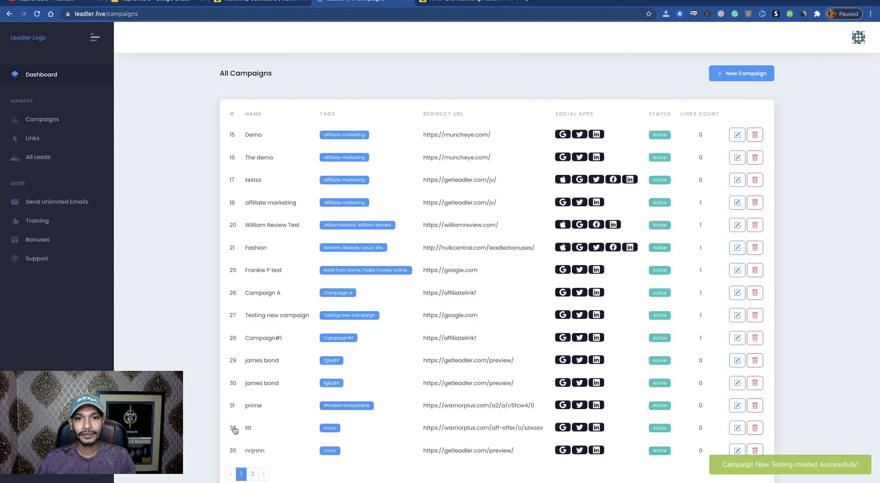
Find the New Testing campaign on the second page of the campaign list and highlight its redirect URL.
scroll(431, 321, "down", 2)
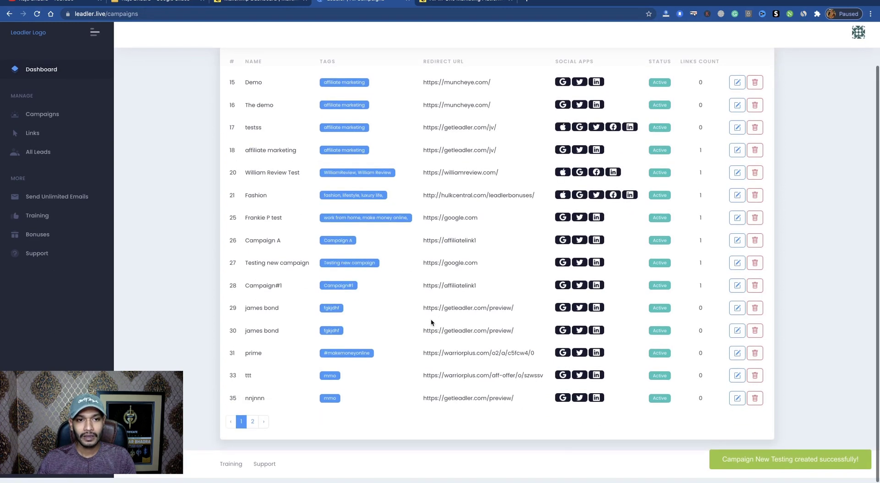
scroll(431, 321, "up", 2)
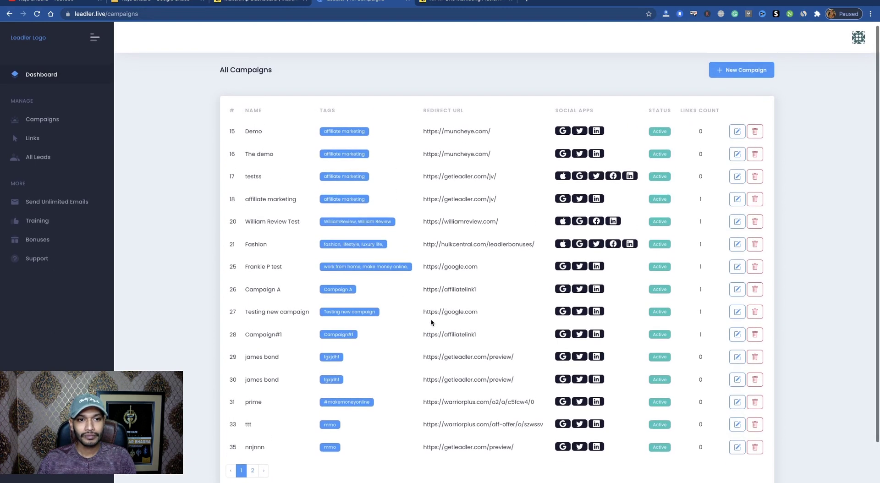
scroll(431, 321, "down", 2)
left_click(252, 427)
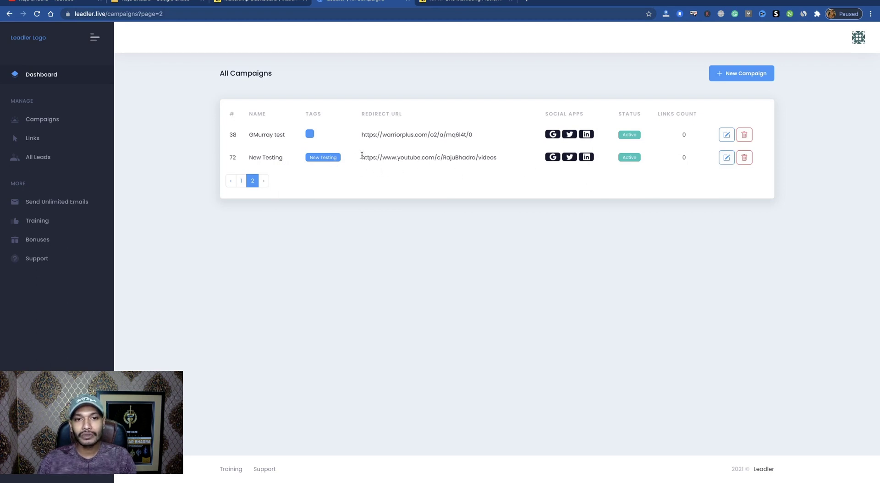
left_click_drag(362, 158, 483, 159)
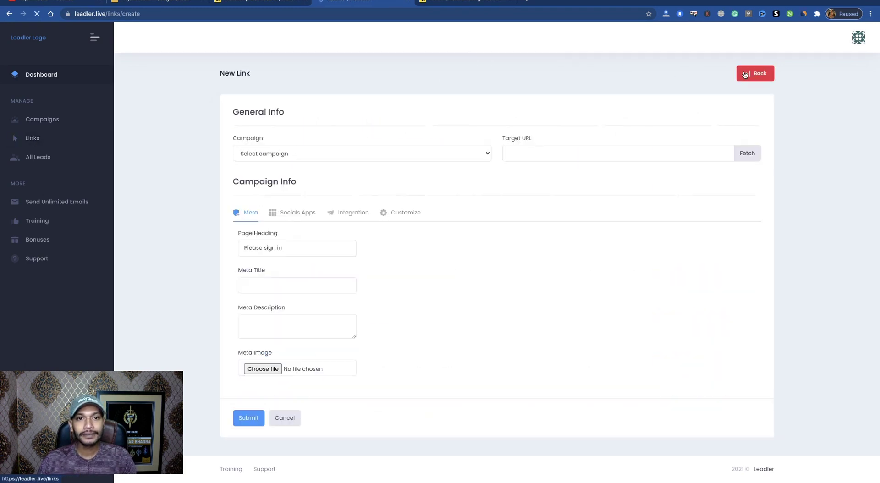
Assign the new link to the New Testing campaign and set its page heading to "New Testing".
left_click(465, 151)
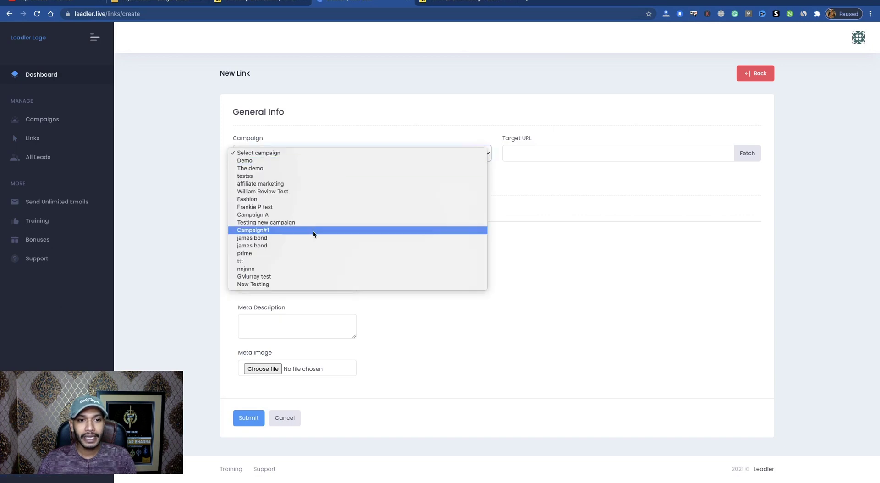
left_click(255, 284)
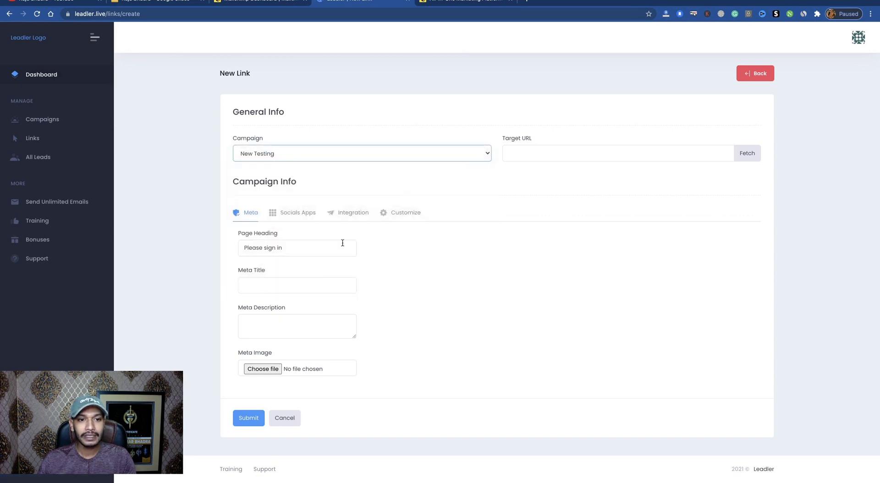
triple_click(285, 249)
key("super+v")
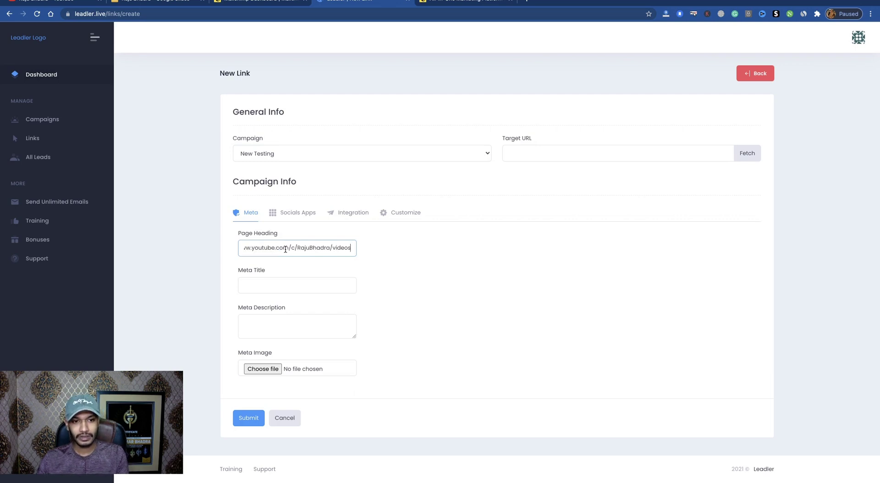
key("super+z")
key("BackSpace")
type("N")
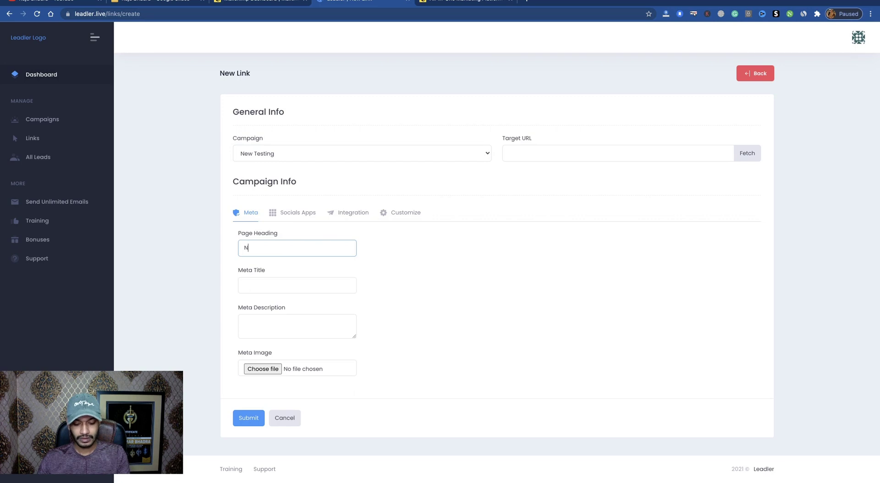
type("ew Testing")
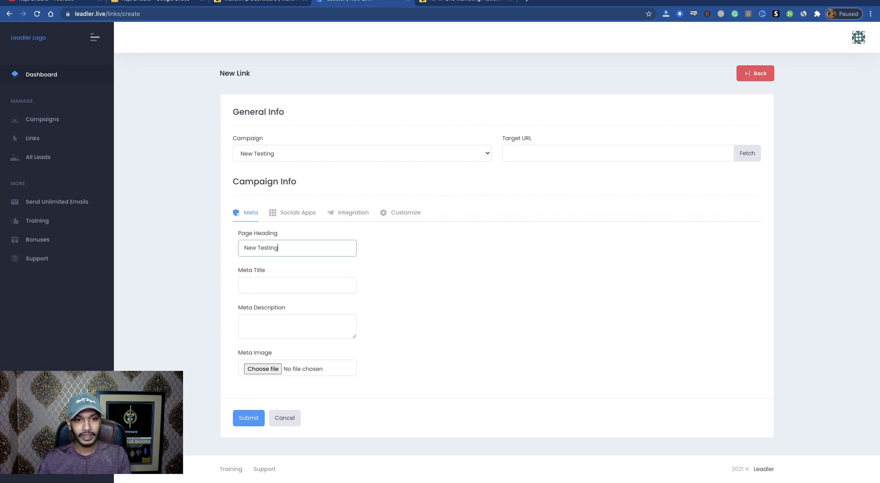
Copy the page heading "New Testing" into the link's meta title and meta description.
left_click(281, 282)
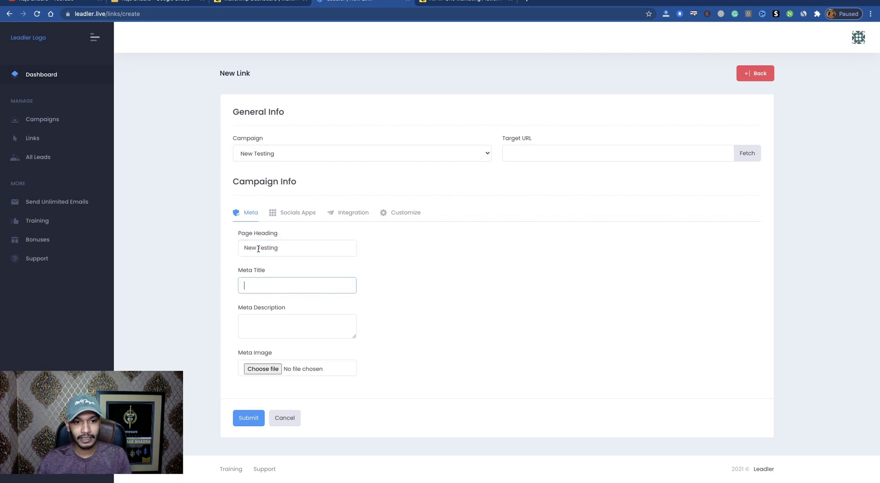
triple_click(259, 249)
key("ctrl+c")
left_click(264, 287)
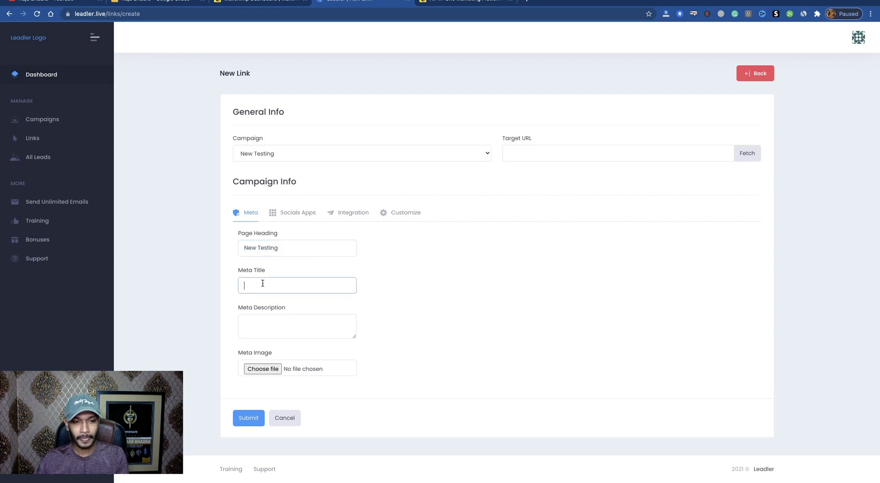
key("ctrl+v")
left_click(265, 328)
key("ctrl+v")
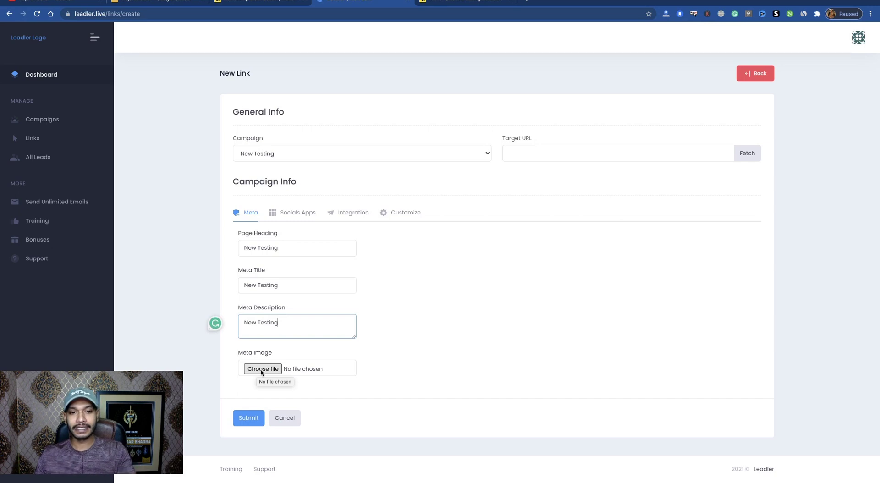
Set the link's Target URL to the YouTube channel's videos page address and submit the link.
left_click(248, 419)
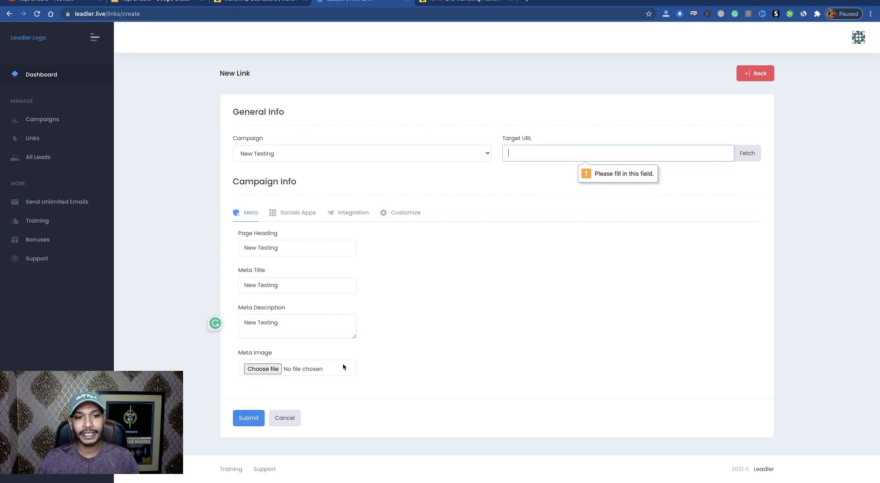
left_click(526, 153)
left_click(34, 5)
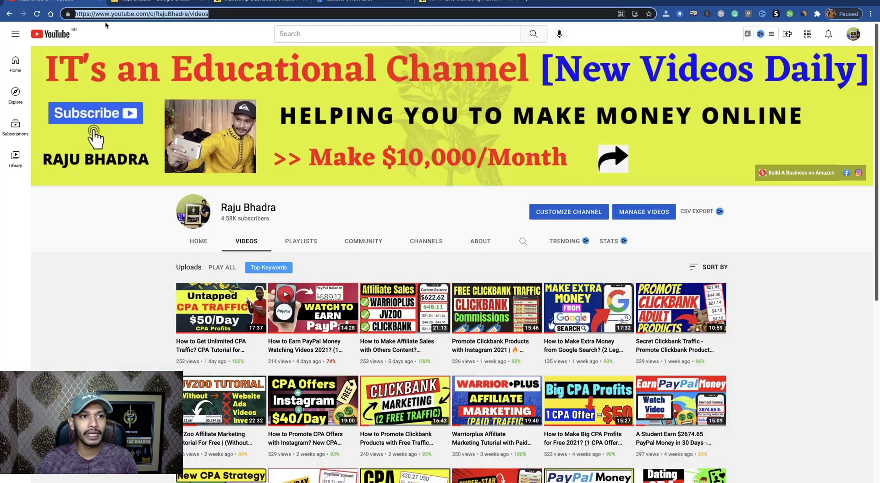
right_click(139, 21)
left_click(156, 67)
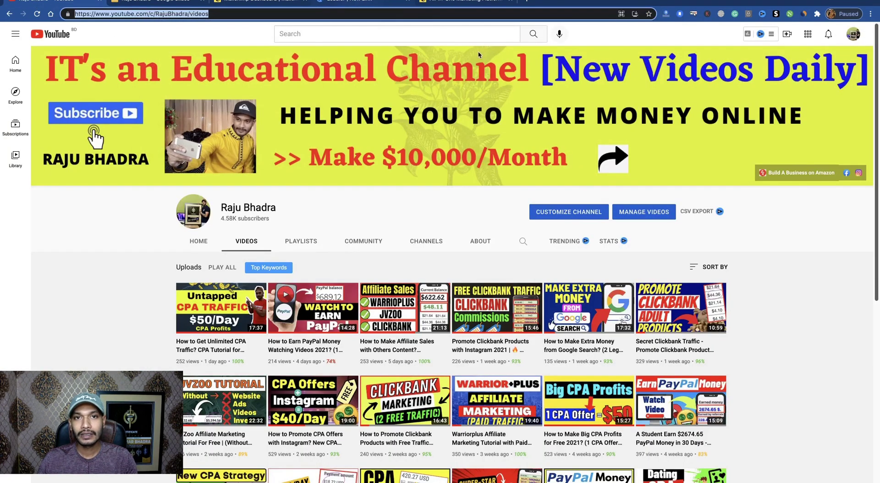
left_click(359, 2)
right_click(551, 151)
left_click(568, 204)
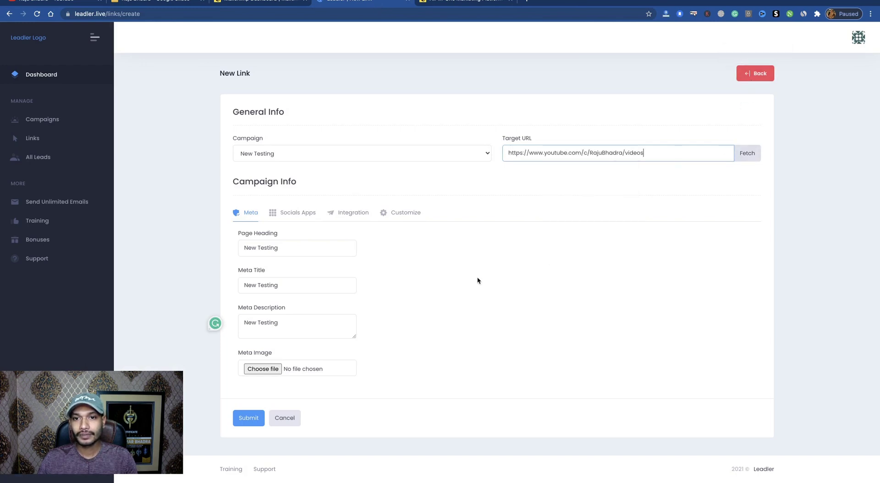
left_click(243, 426)
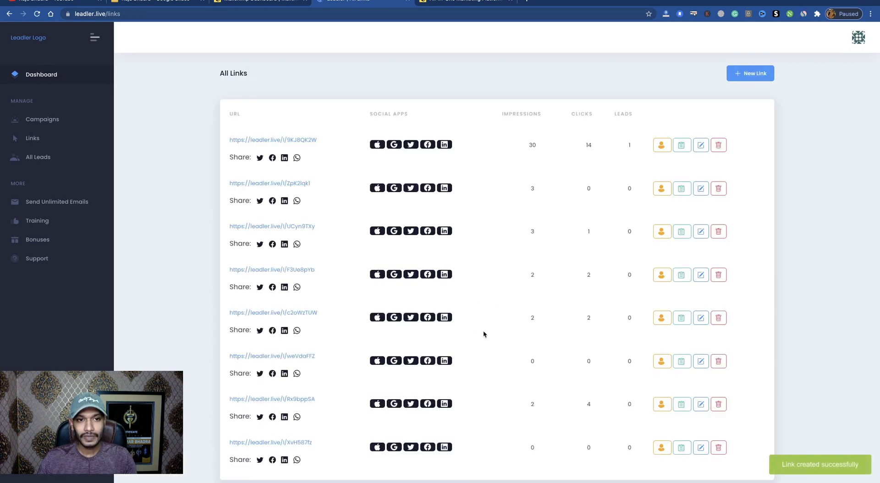
Look through the list of all links with their share options, impressions, clicks and leads.
scroll(484, 331, "down", 2)
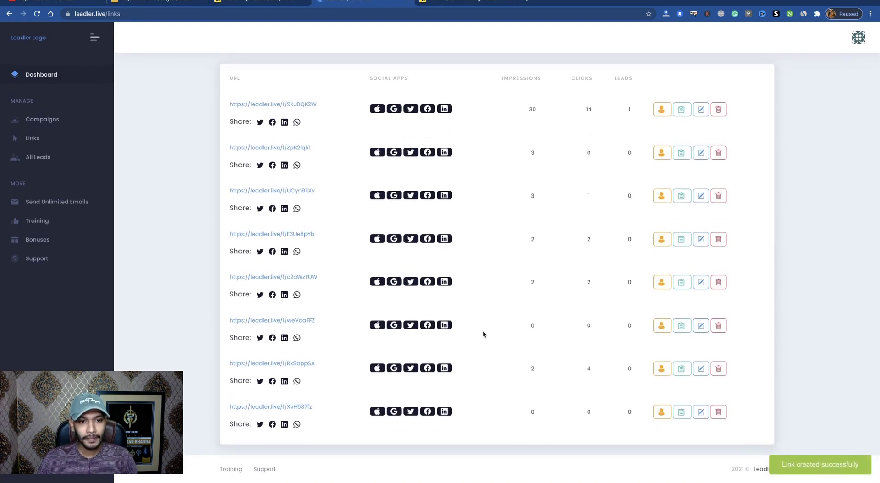
scroll(334, 417, "up", 2)
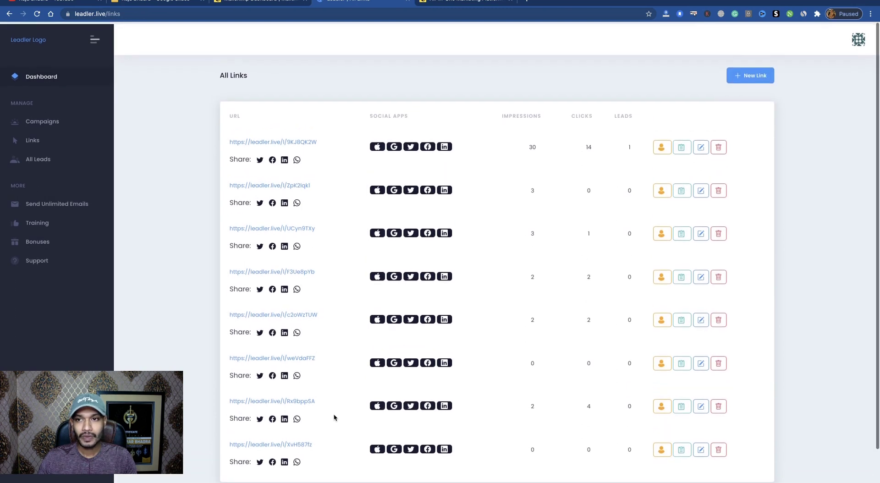
scroll(454, 344, "down", 2)
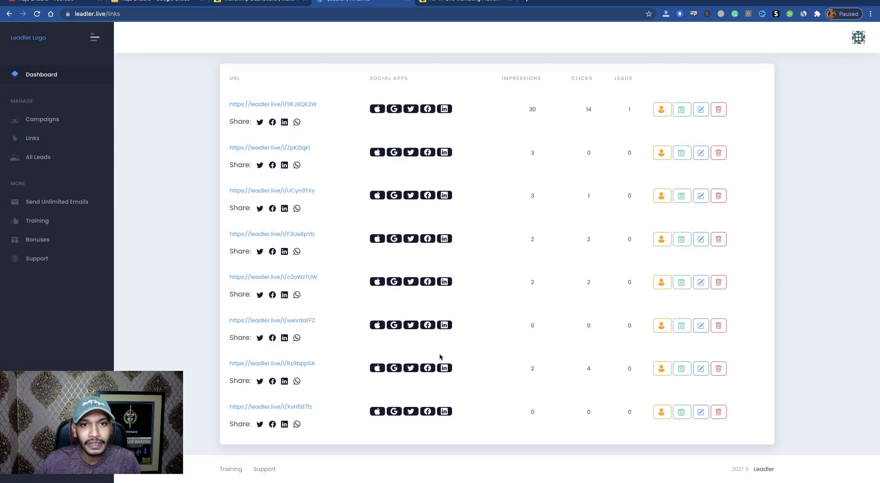
scroll(440, 359, "up", 2)
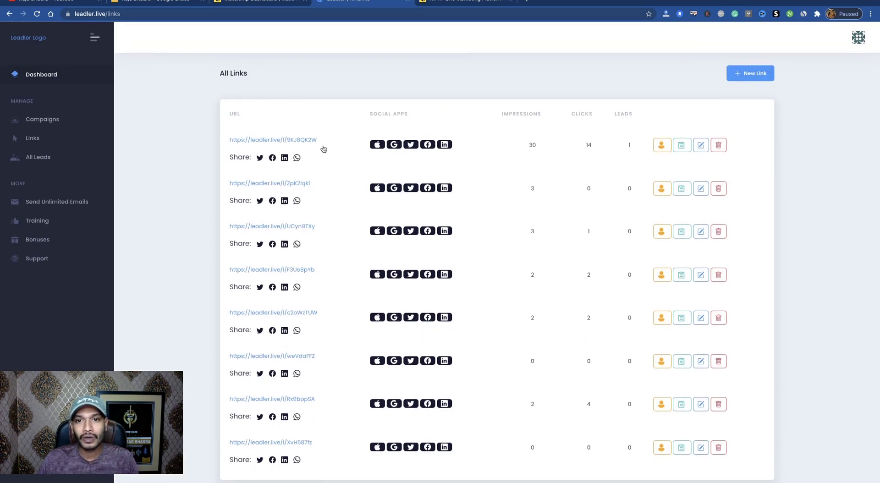
scroll(531, 306, "down", 2)
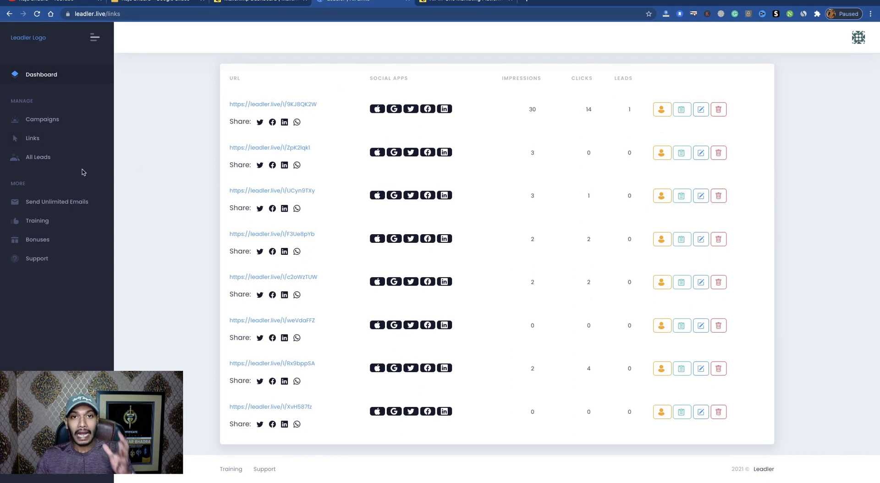
View the list of all leads, and open Leadler's unlimited email sending dashboard to examine its campaign statistics.
left_click(35, 160)
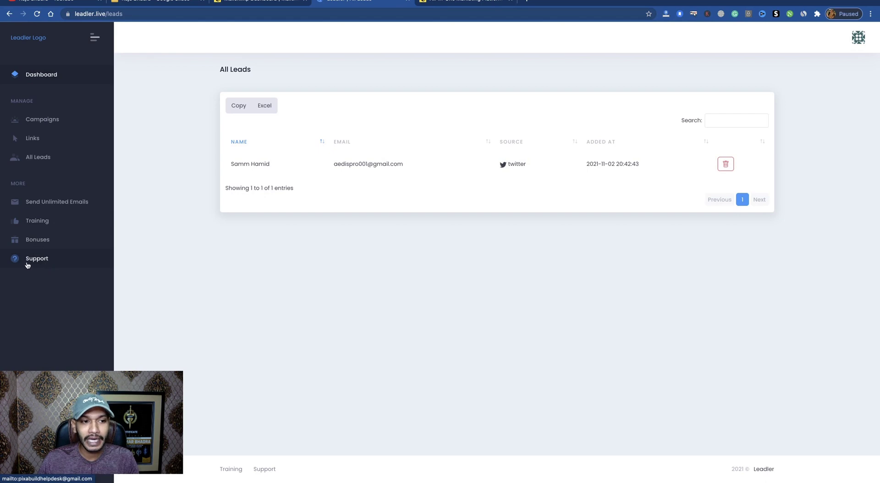
left_click(34, 204)
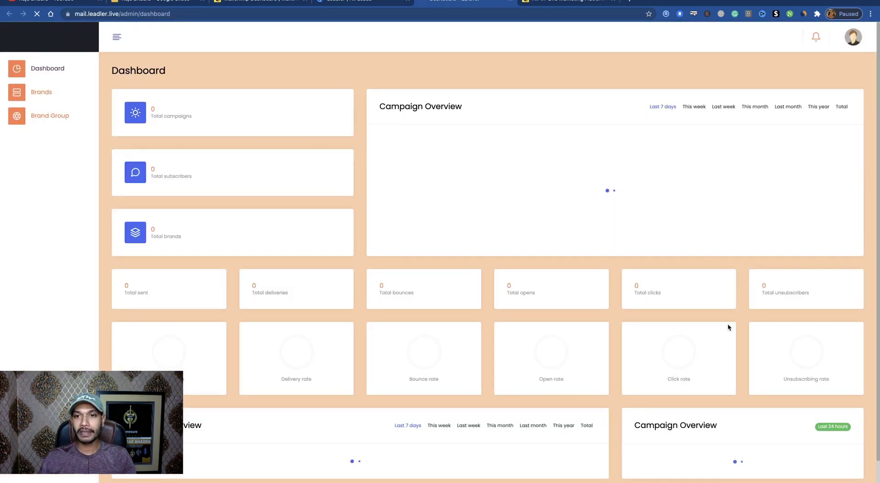
scroll(460, 369, "down", 3)
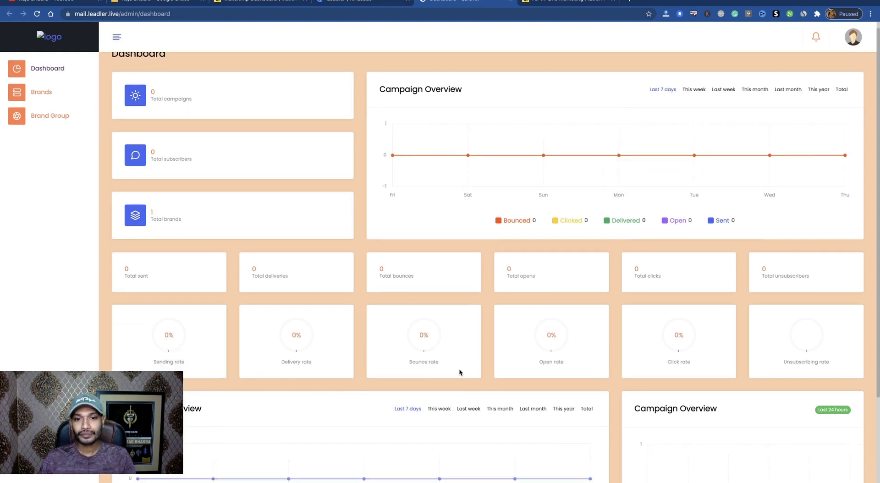
Return to Leadler's leads page and open its training area to look through the tutorial video, bonuses and special offers.
scroll(459, 369, "up", 3)
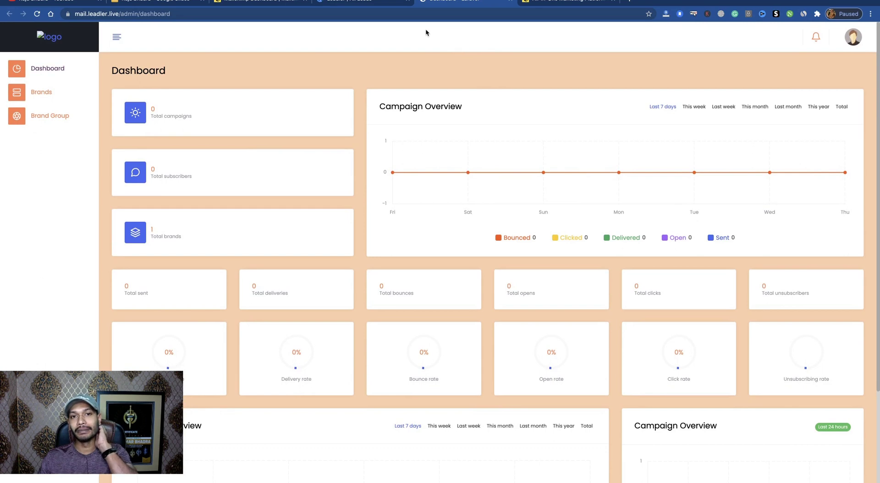
left_click(348, 2)
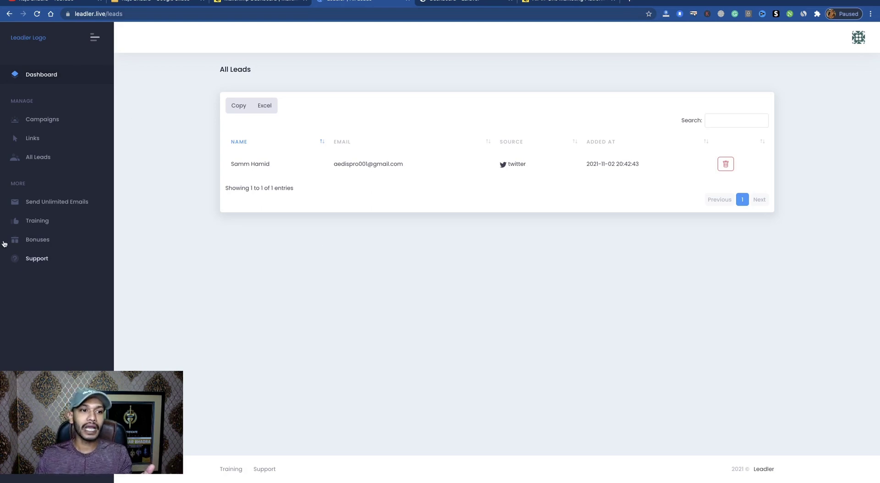
left_click(39, 225)
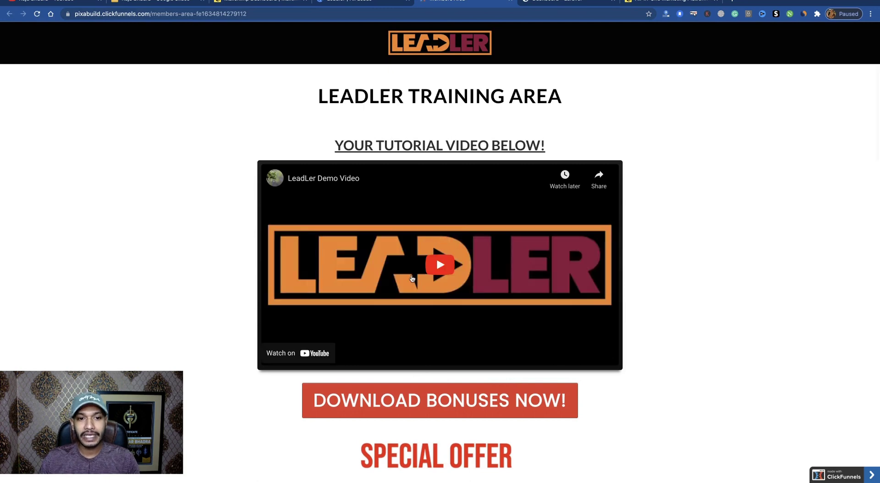
scroll(455, 288, "down", 3)
scroll(455, 289, "down", 2)
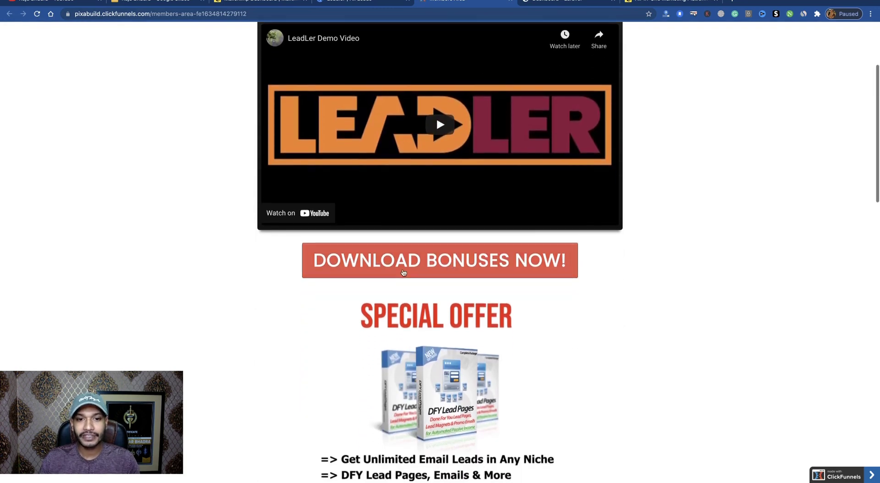
scroll(463, 321, "down", 7)
scroll(464, 326, "down", 12)
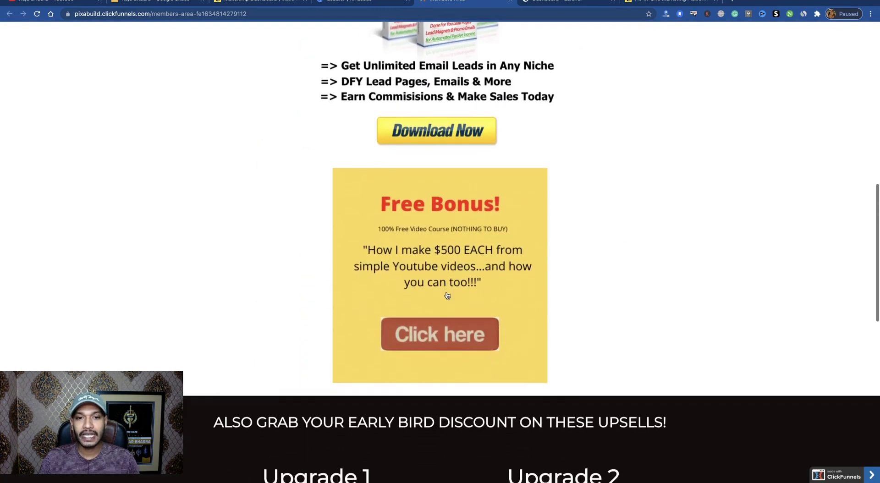
scroll(448, 277, "up", 11)
scroll(448, 276, "up", 10)
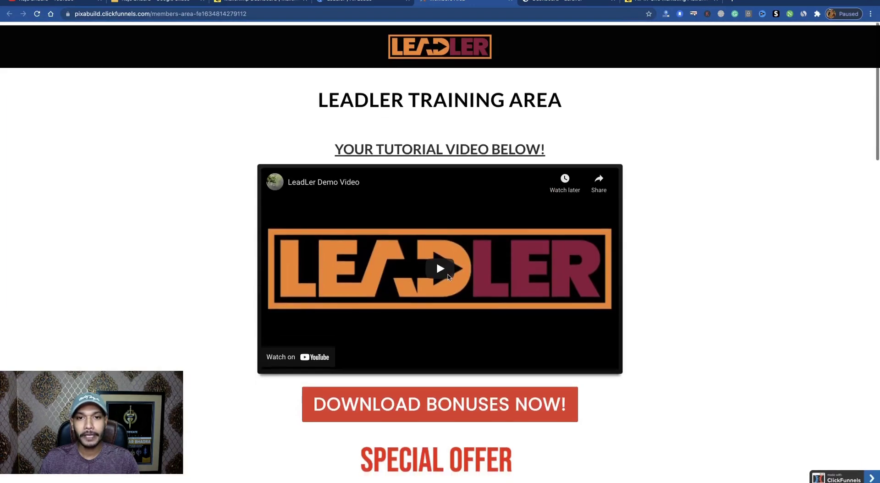
Switch between Leadler's list of all leads and the Mailchimp dashboard to compare the two tools, ending on the leads list.
left_click(337, 4)
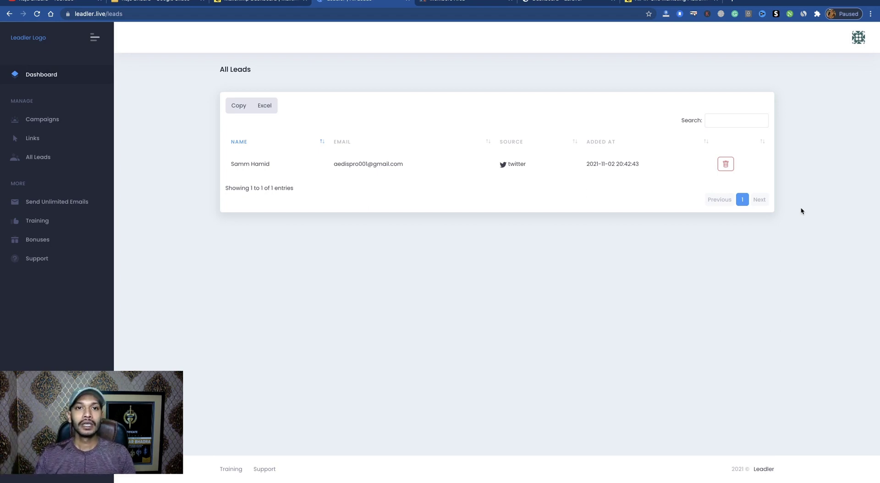
left_click(240, 3)
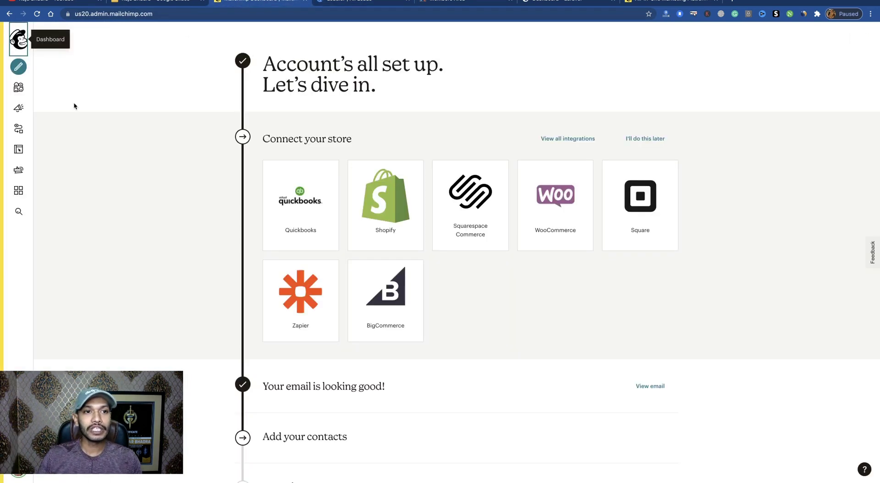
left_click(381, 7)
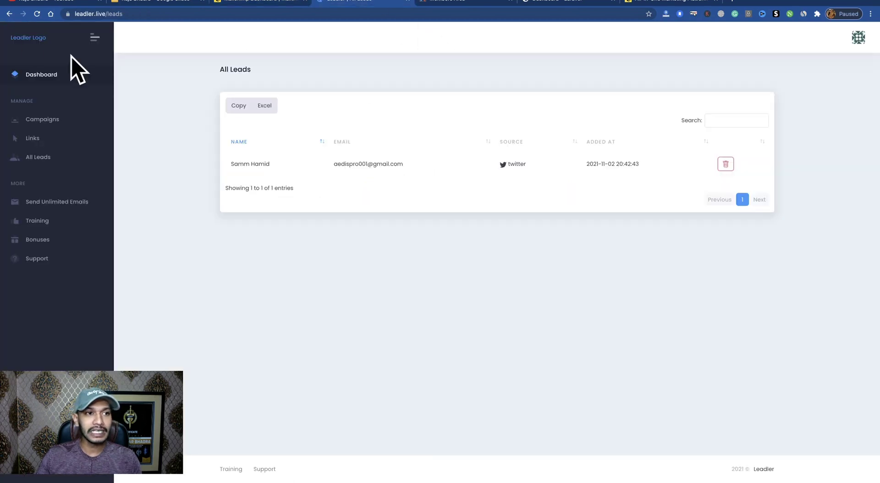
left_click(238, 2)
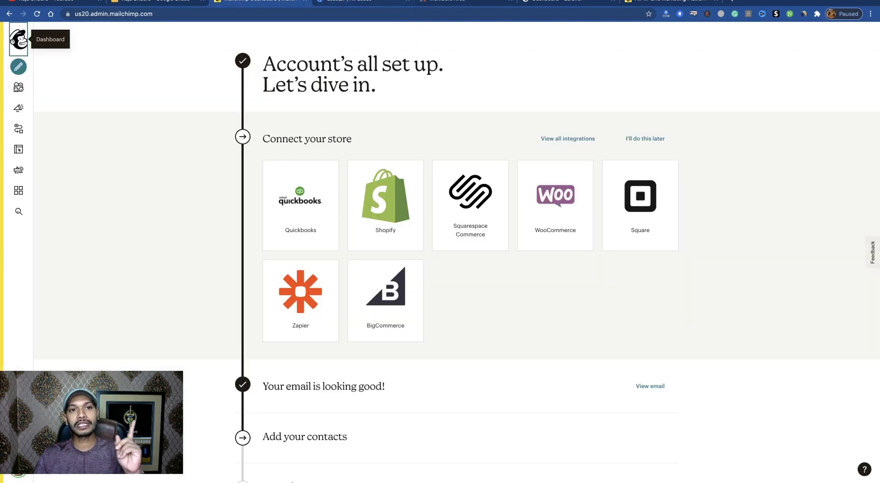
left_click(349, 2)
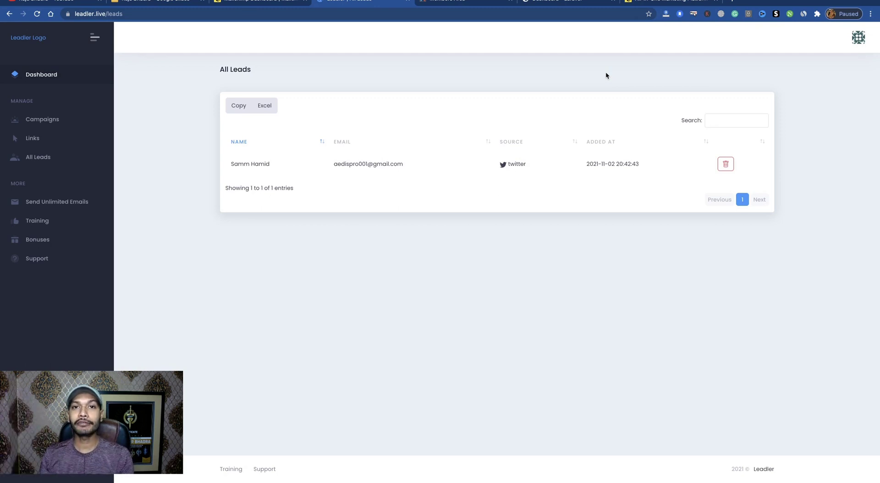
Switch to the YouTube channel's videos page and browse its uploaded videos, returning to the channel banner.
left_click(55, 3)
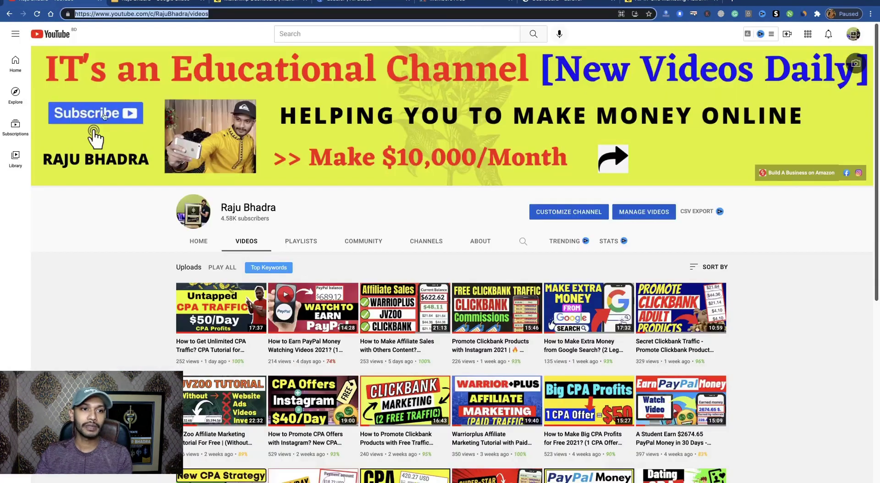
scroll(573, 398, "down", 3)
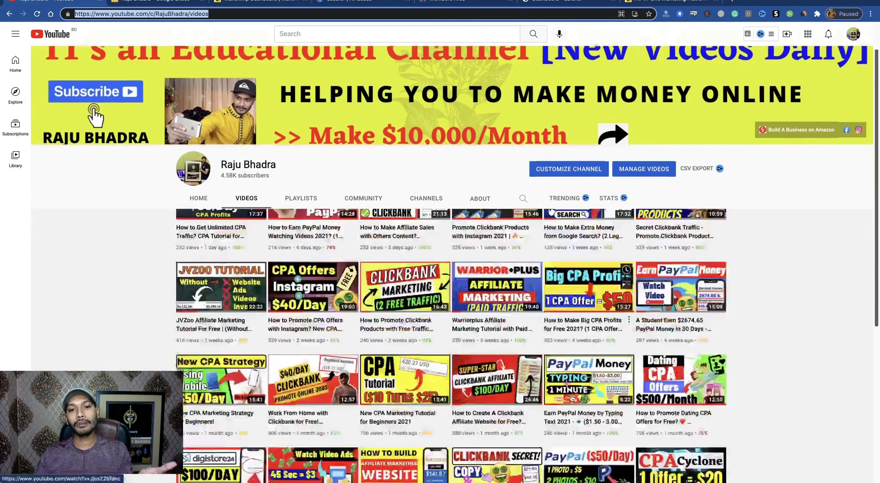
scroll(572, 398, "down", 5)
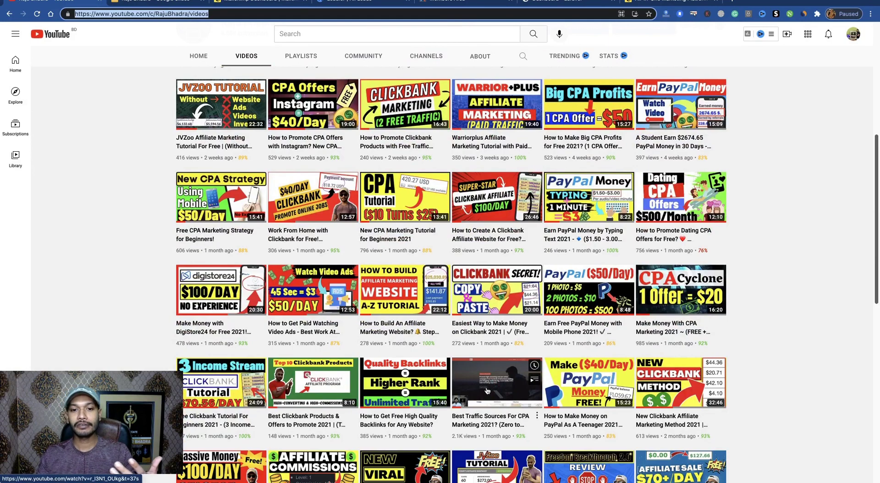
scroll(487, 390, "down", 6)
scroll(487, 390, "down", 6)
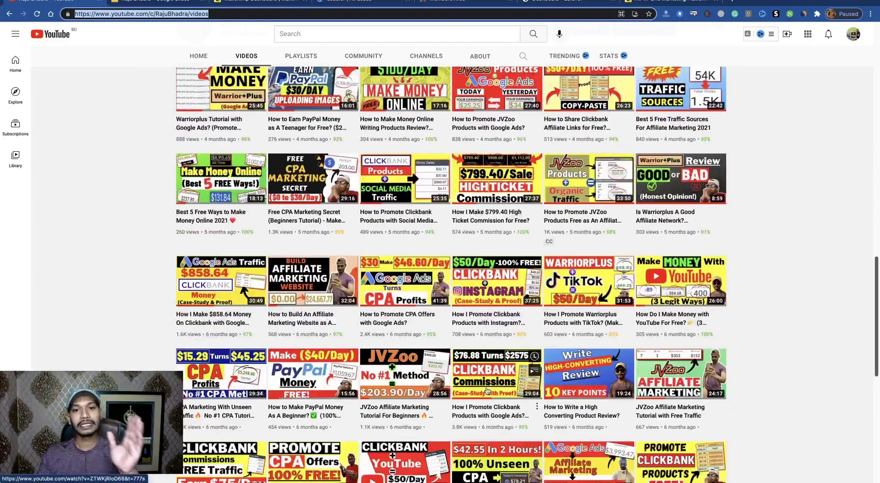
scroll(486, 391, "up", 20)
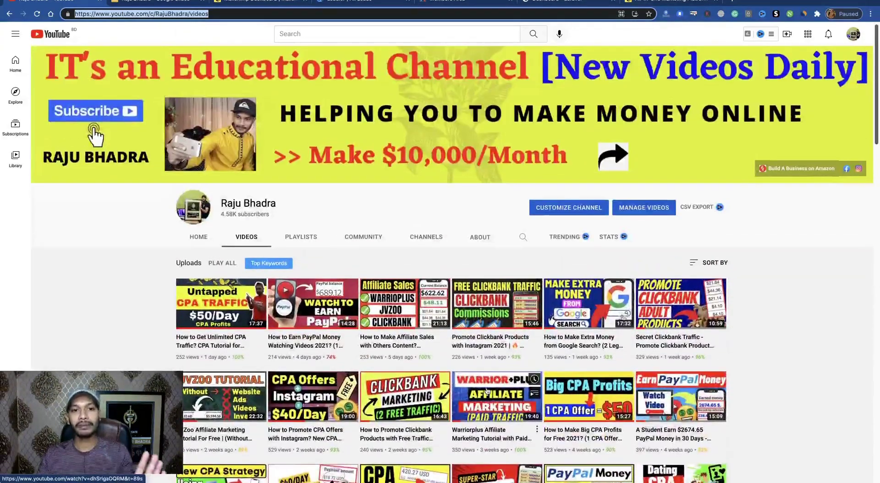